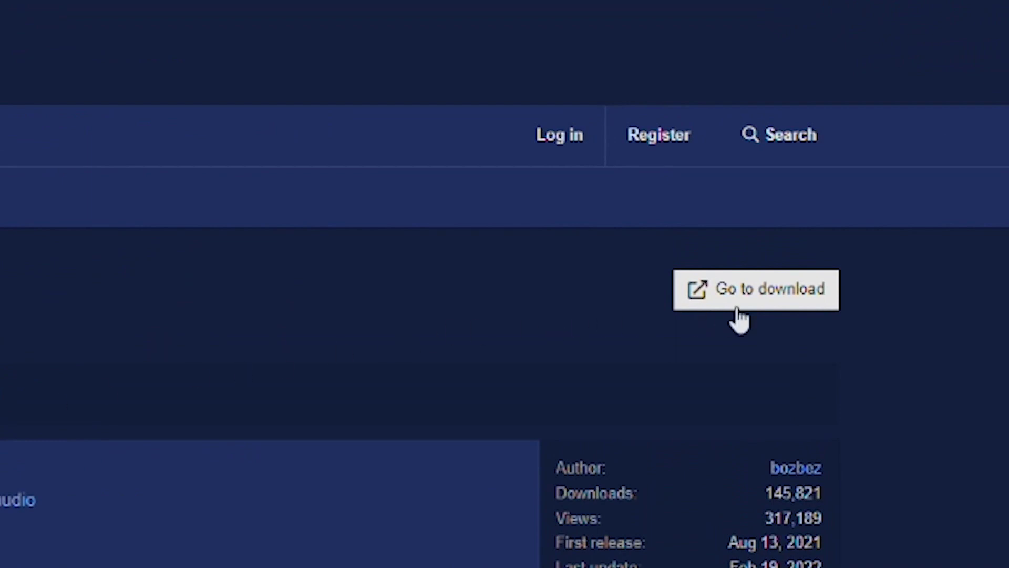
Step: Open the win-capture-audio v2.2.2-beta GitHub release page with its setup.exe and zip assets
click(738, 302)
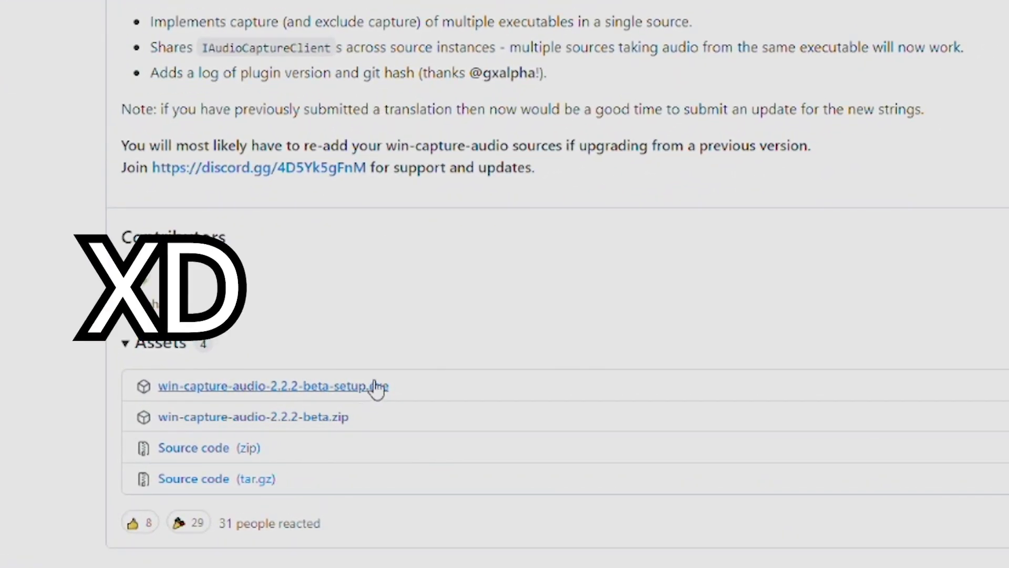
Step: Download the win-capture-audio setup.exe and allow it to run
click(357, 391)
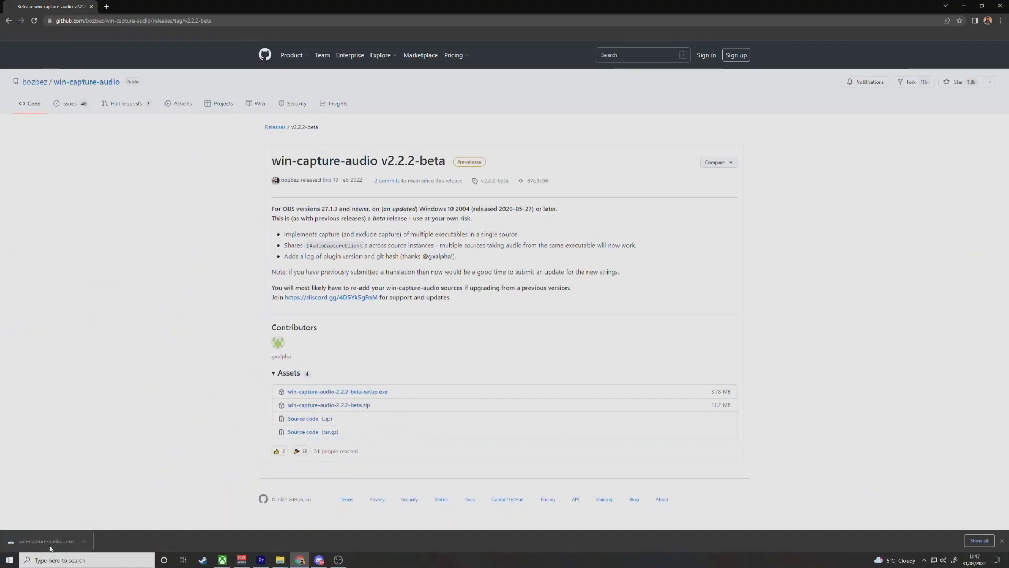
click(50, 547)
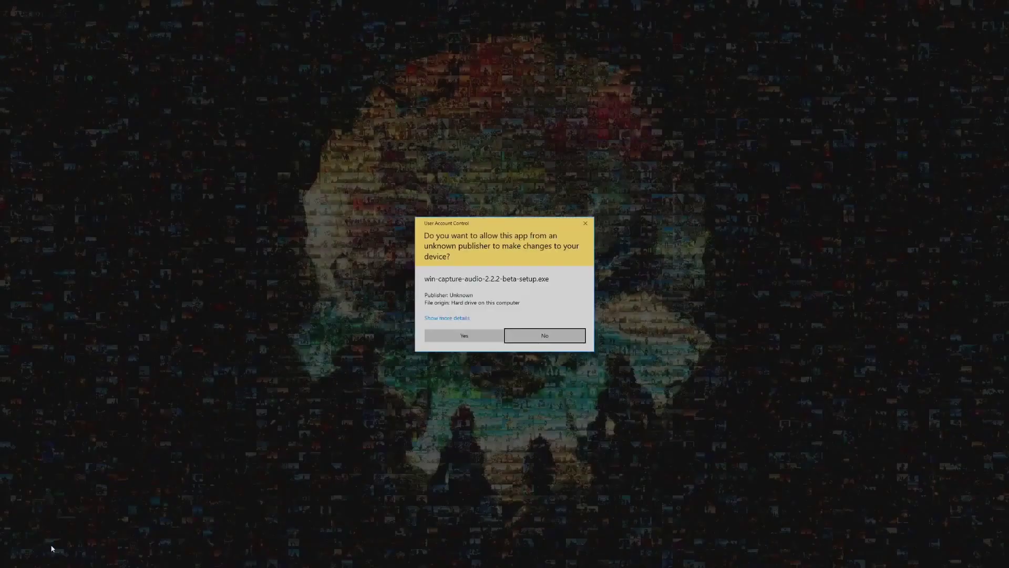
click(428, 340)
Step: Accept the licence and install win-capture-audio 2.2.2 with default location and folder, then finish
click(458, 319)
click(548, 343)
click(547, 343)
click(546, 344)
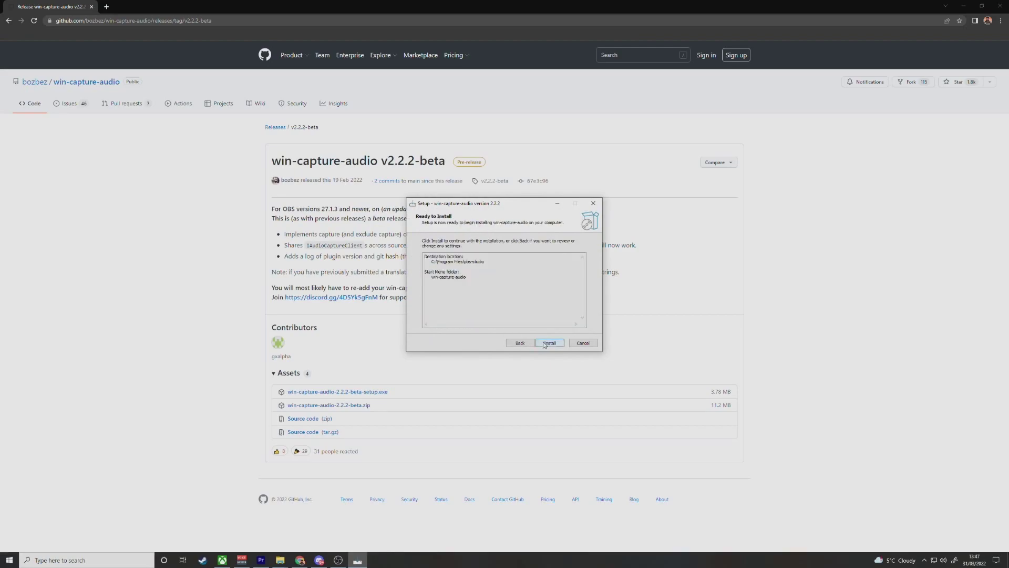
click(549, 343)
click(543, 343)
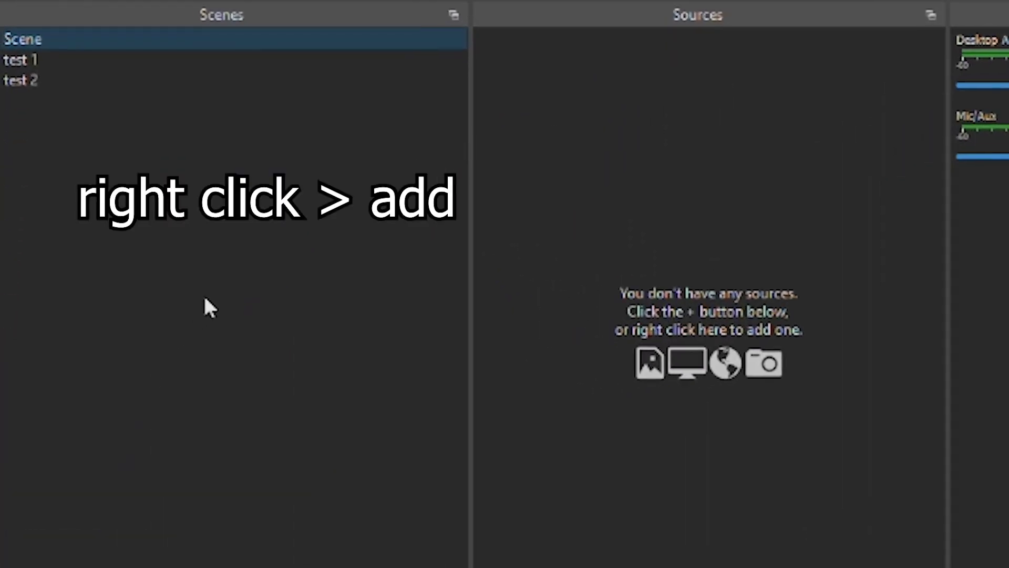
Step: Create a new scene named 'Nested Audio' from the Scenes panel
right_click(67, 421)
click(76, 425)
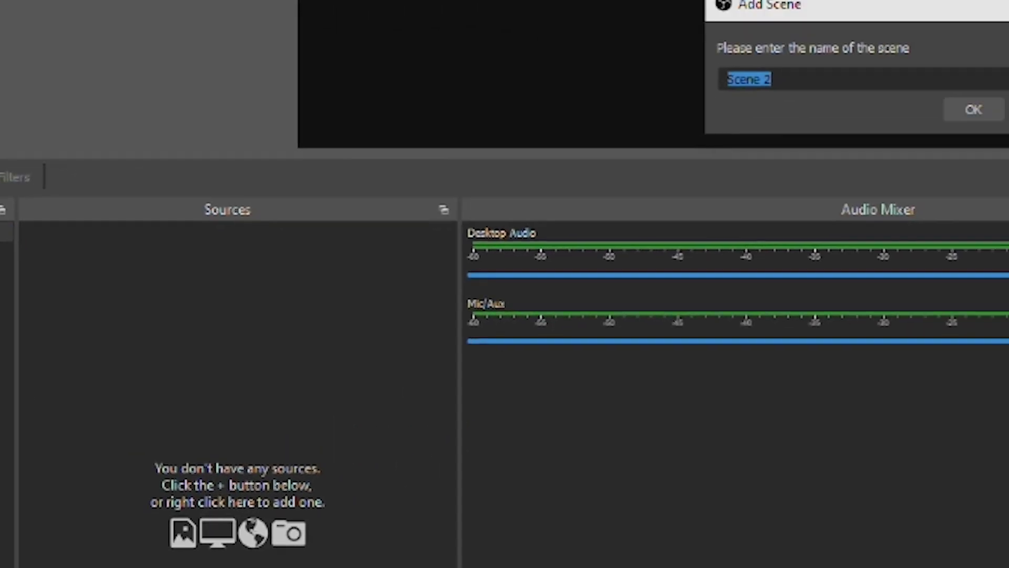
text(N)
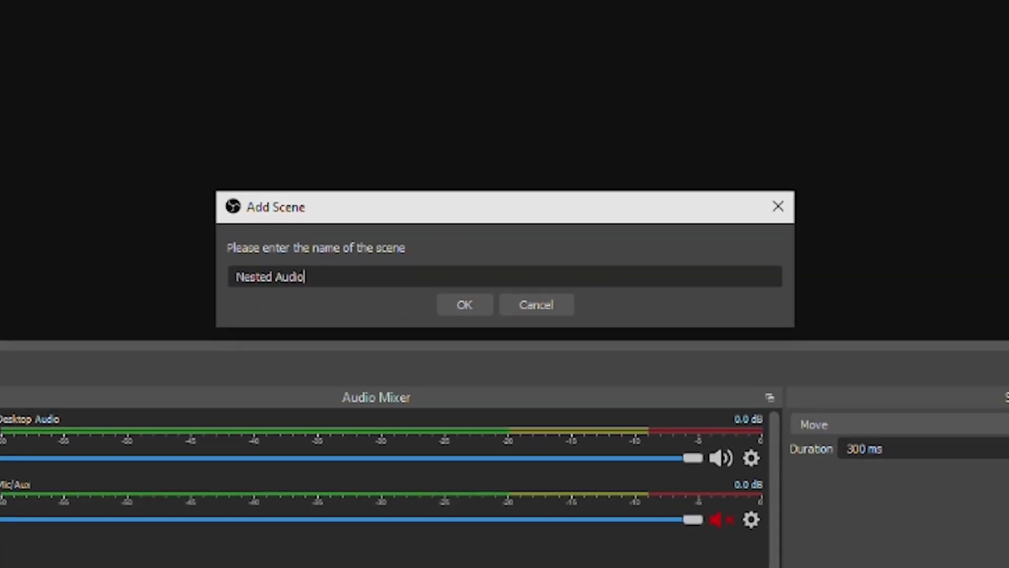
text(ested Audio)
click(467, 307)
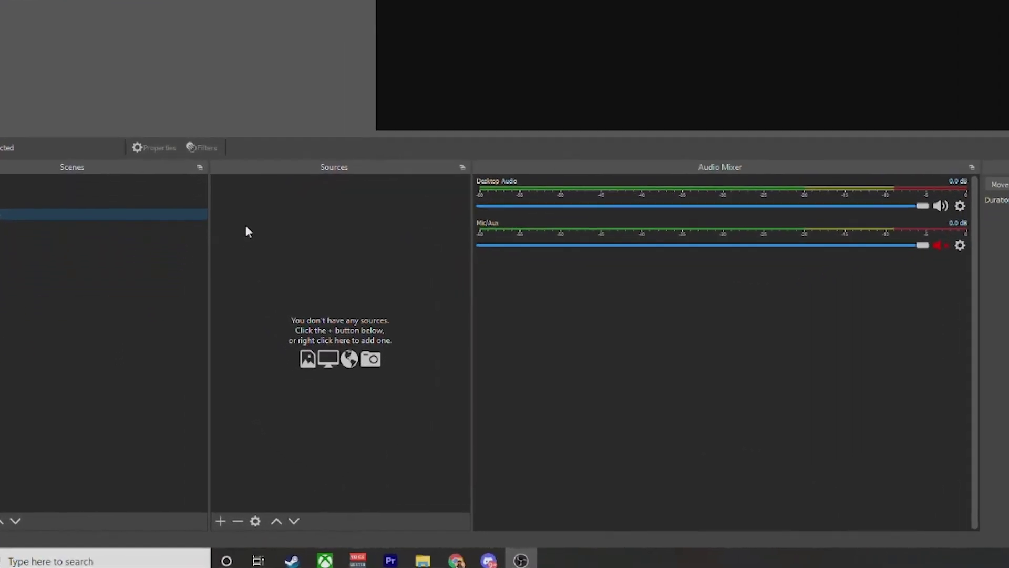
Step: Add an Application Audio Output Capture named 'Browser Audio' capturing chrome.exe
right_click(175, 363)
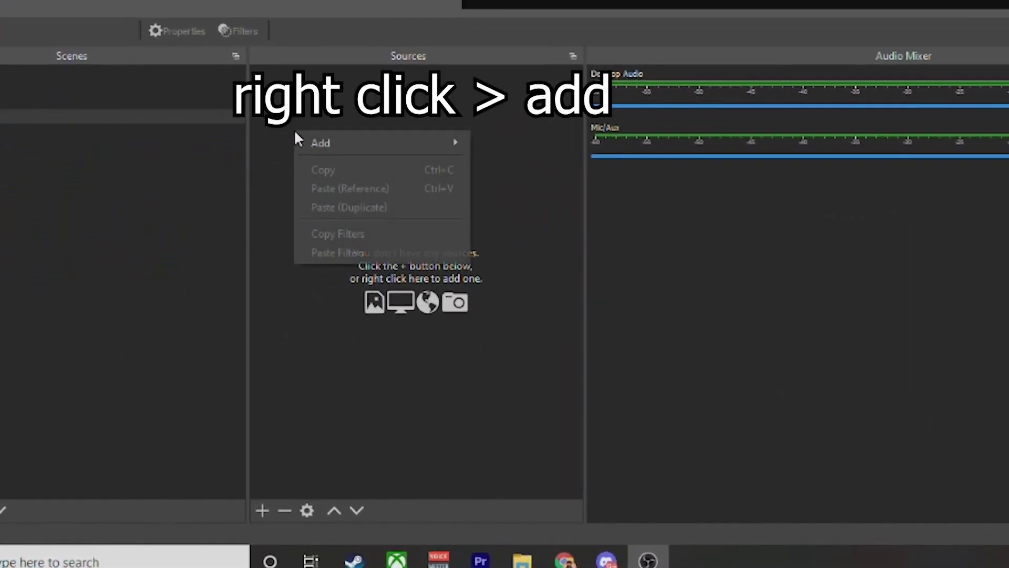
mouse_move(182, 362)
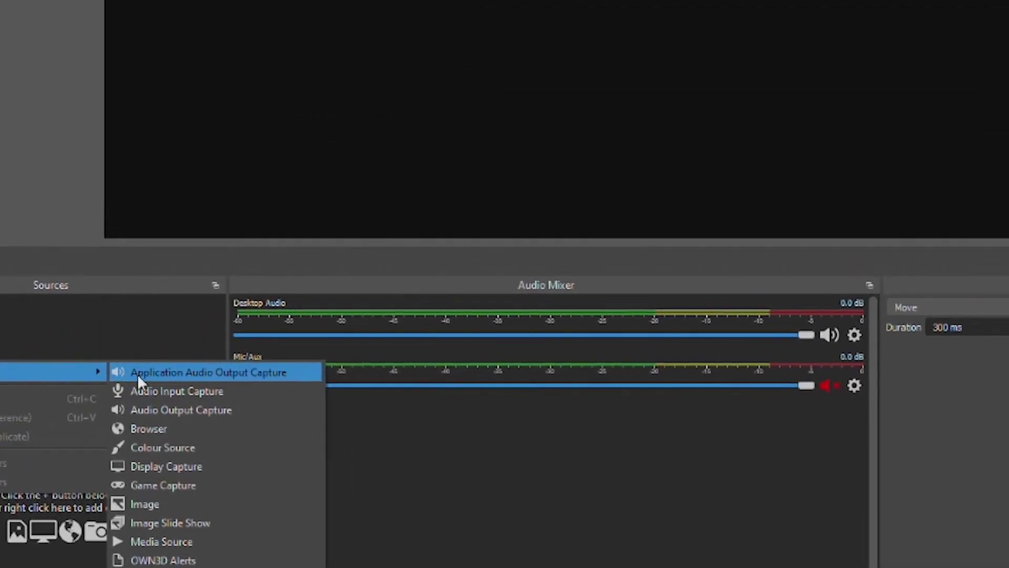
click(494, 144)
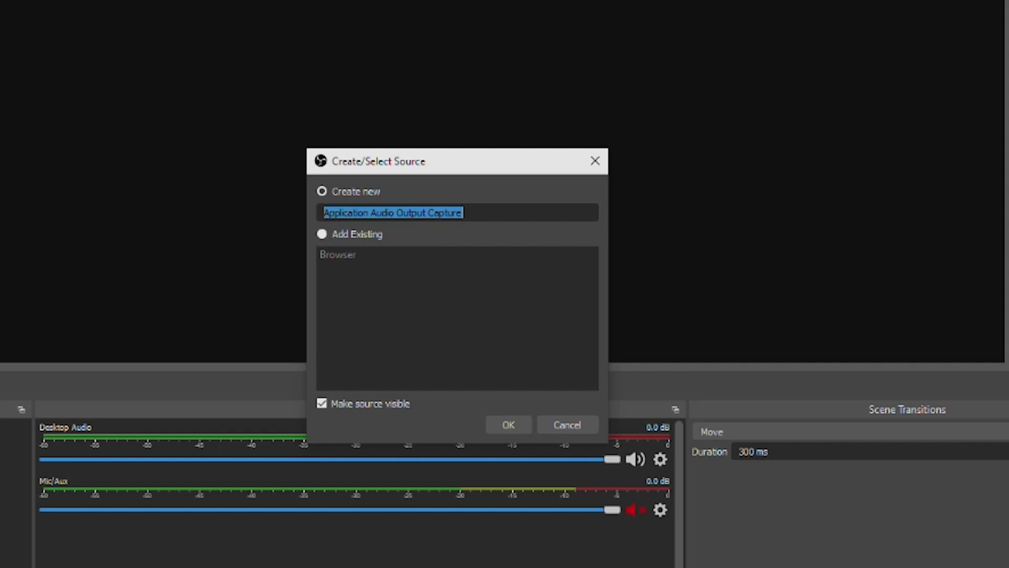
text(Browse)
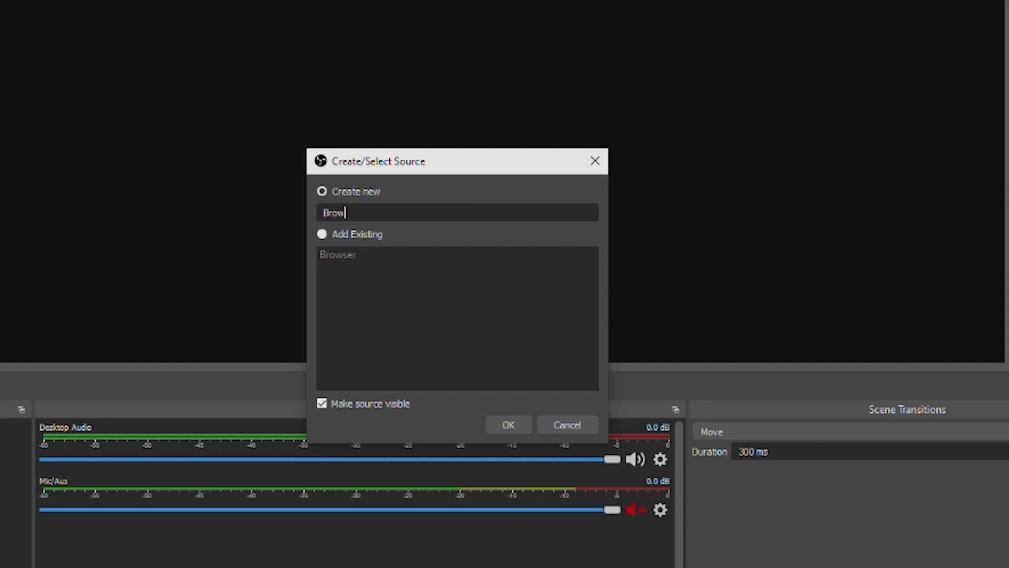
text(r Audio)
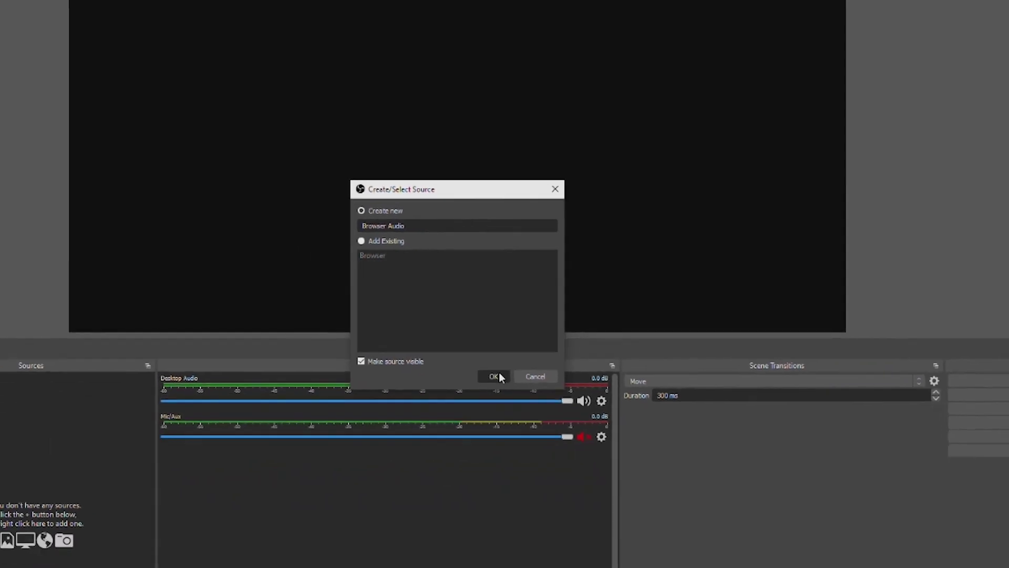
click(510, 424)
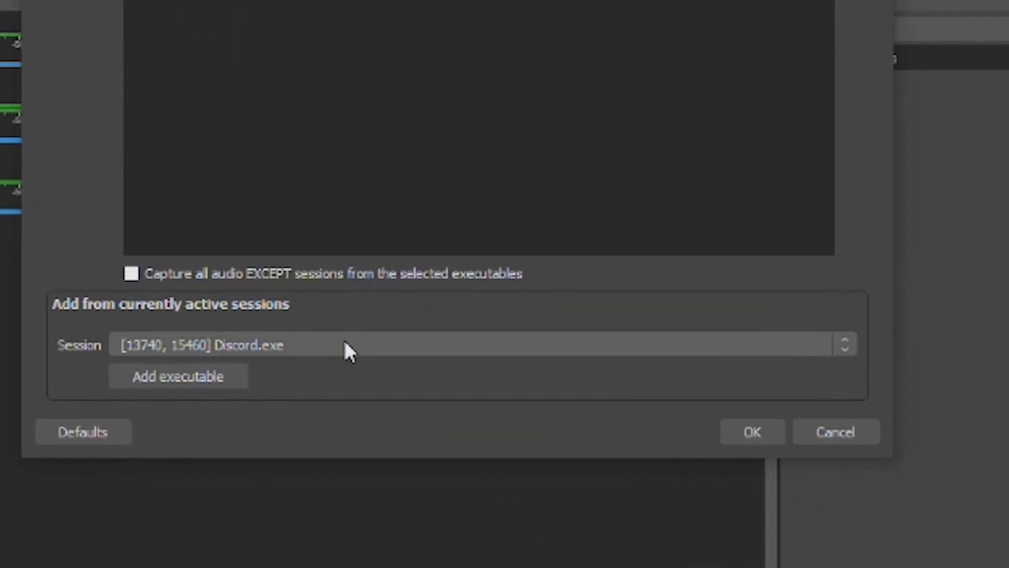
click(411, 485)
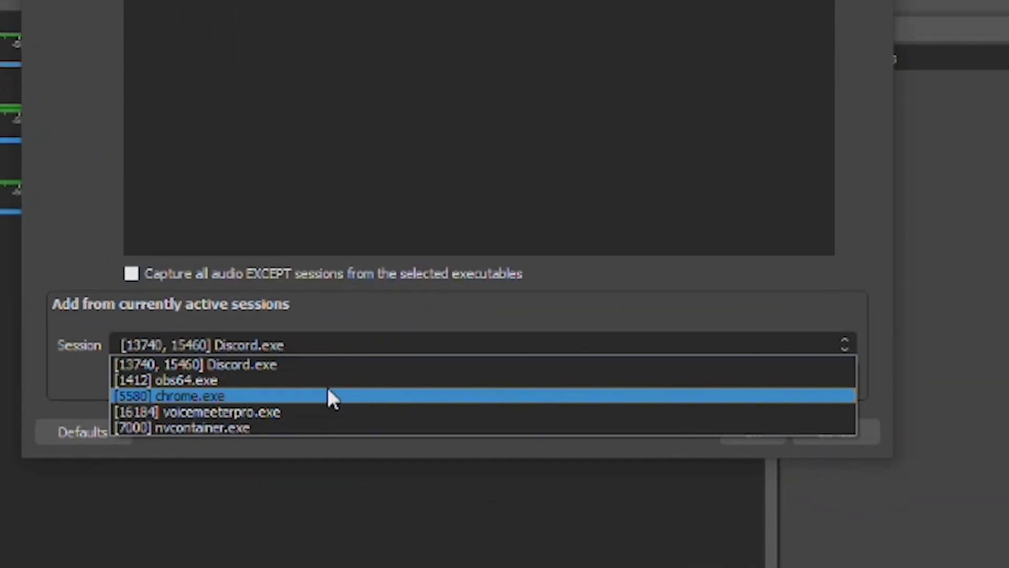
click(212, 397)
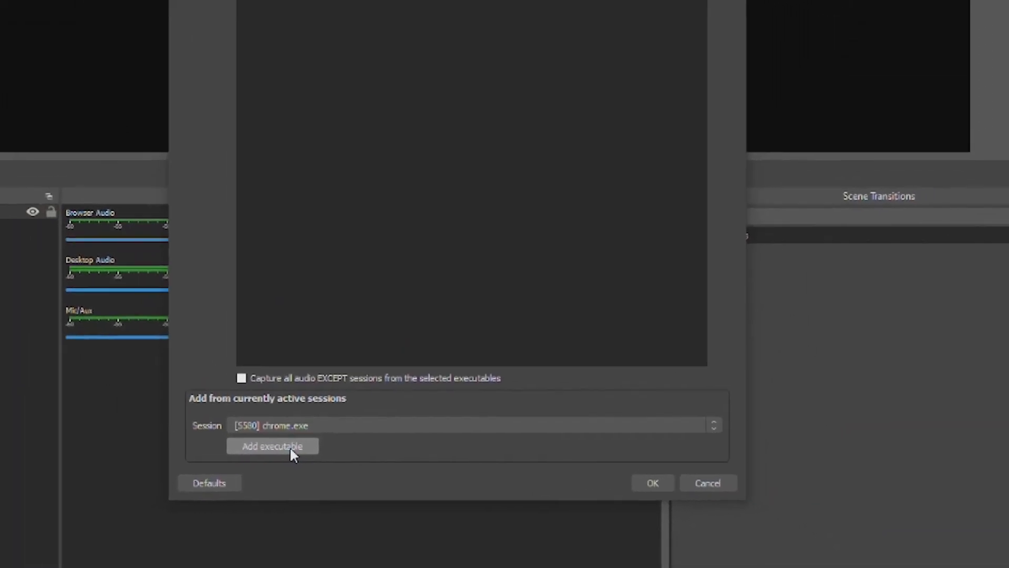
click(291, 448)
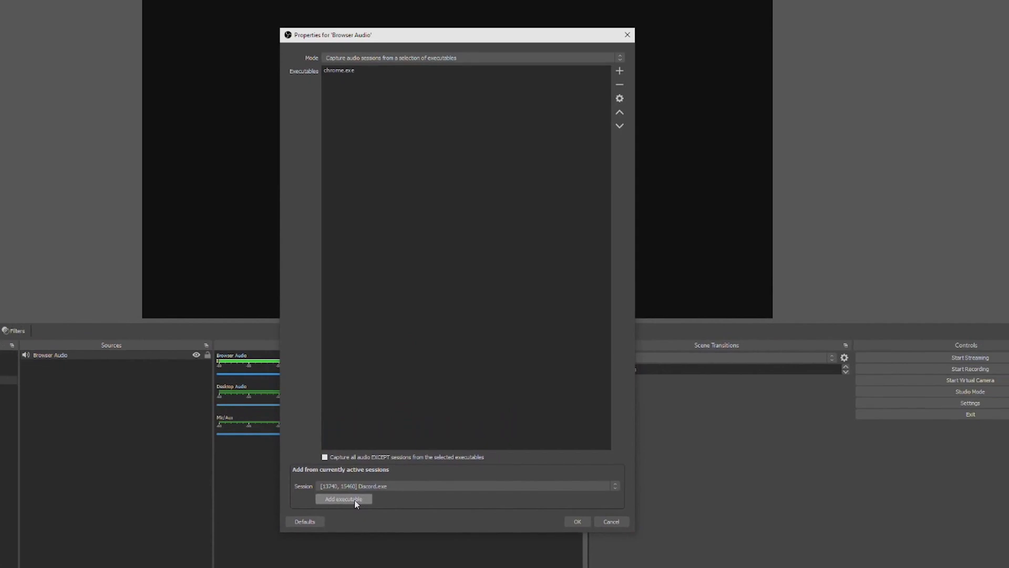
click(577, 521)
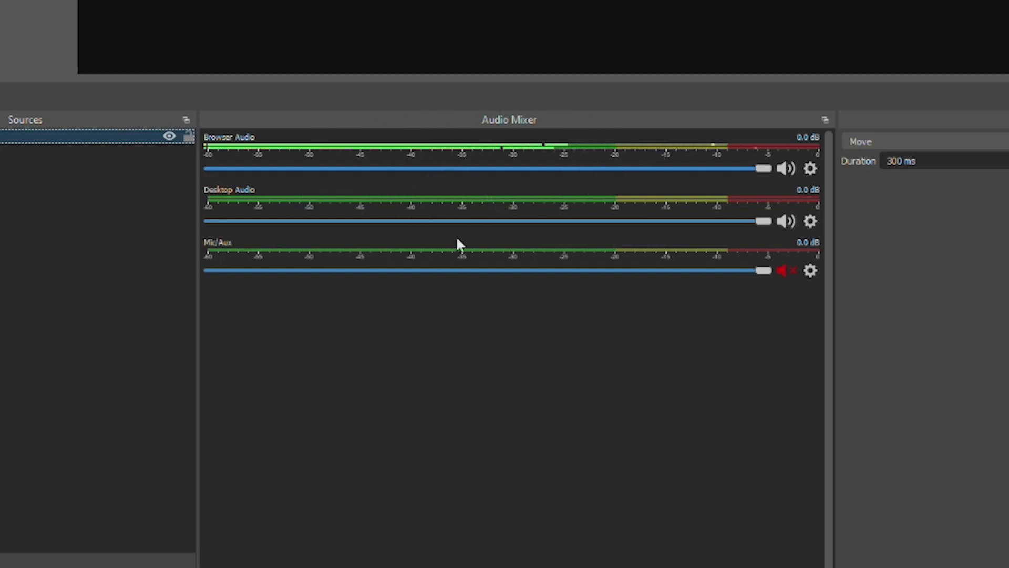
Step: In Advanced Audio Properties, set Browser Audio monitoring to Monitor and Output
right_click(476, 188)
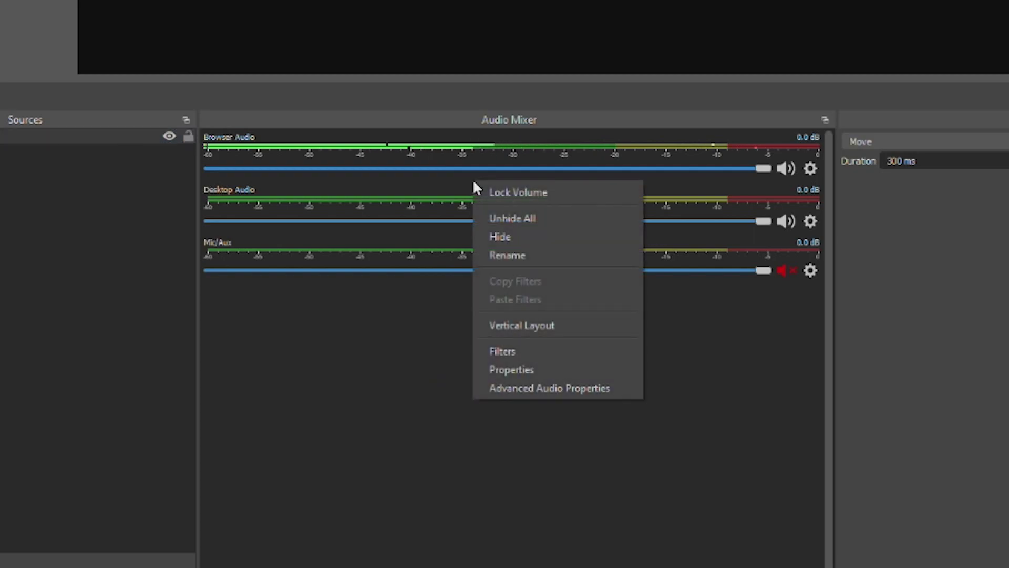
click(544, 382)
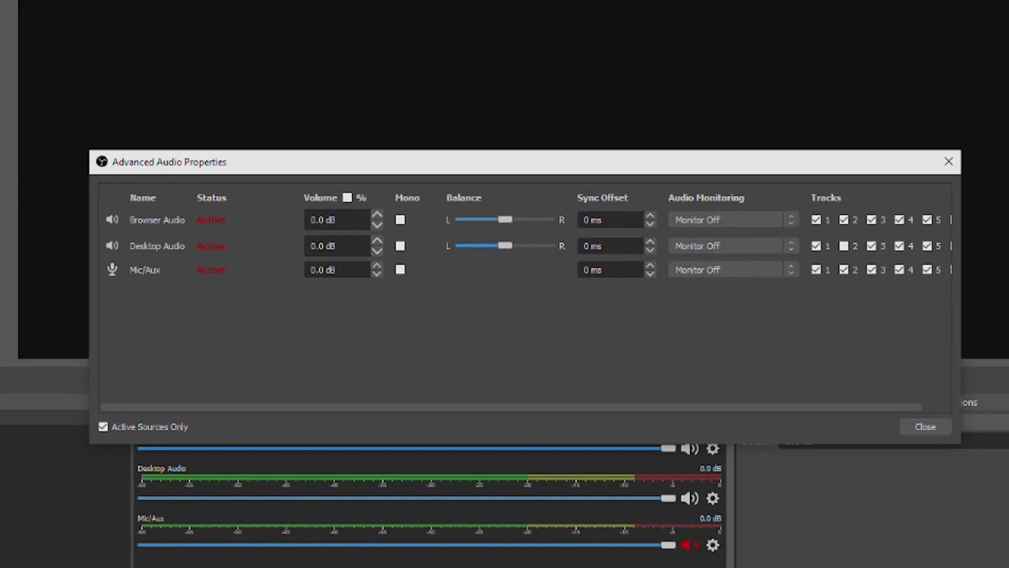
click(711, 219)
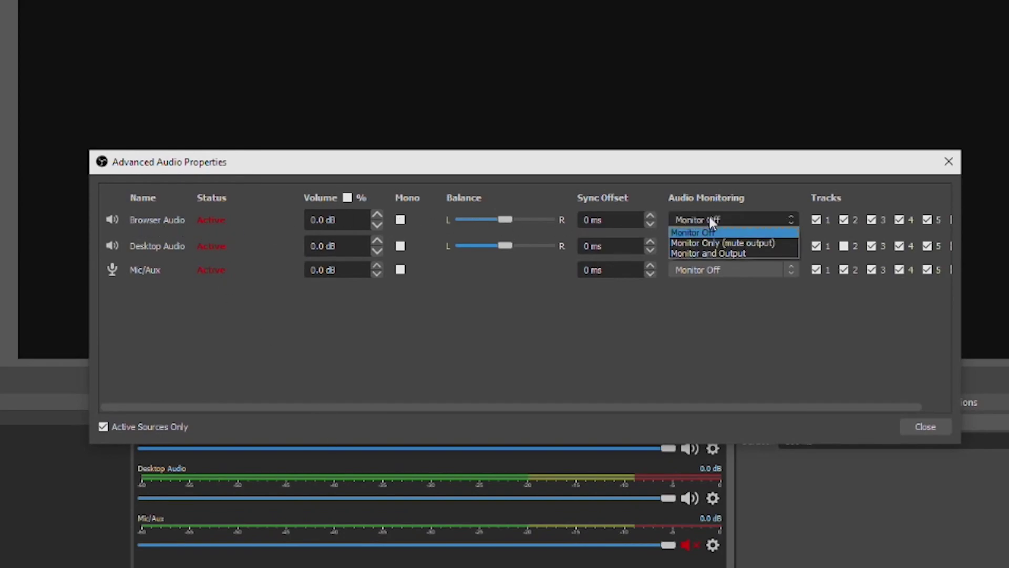
click(716, 252)
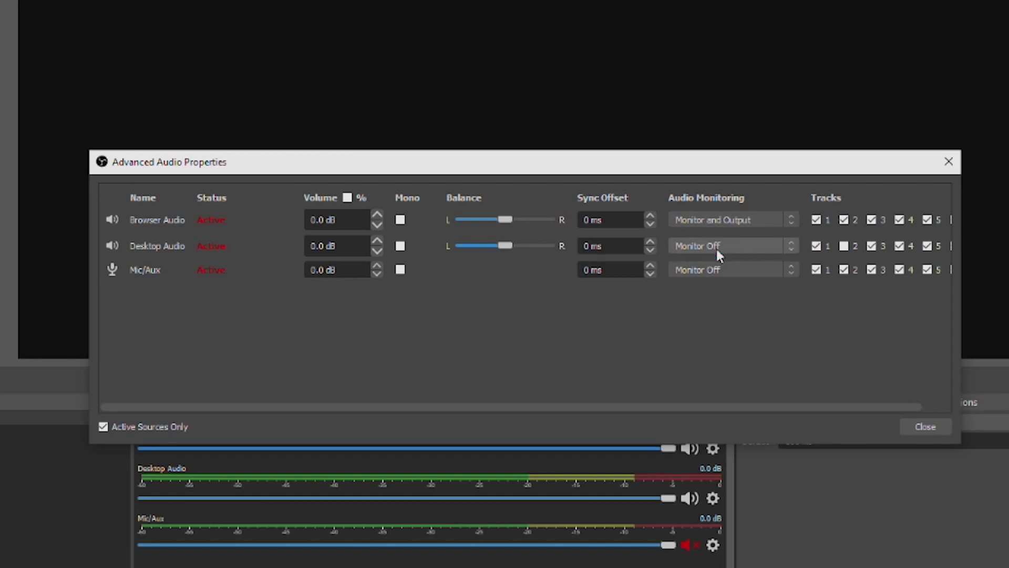
click(919, 430)
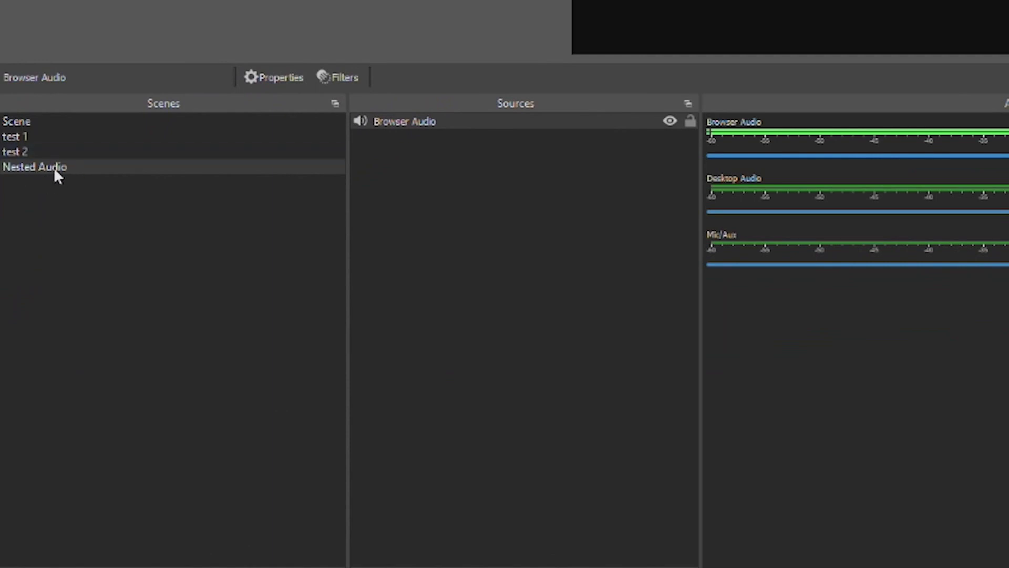
Step: Switch to the main Scene and add the existing Nested Audio scene as a source
click(28, 122)
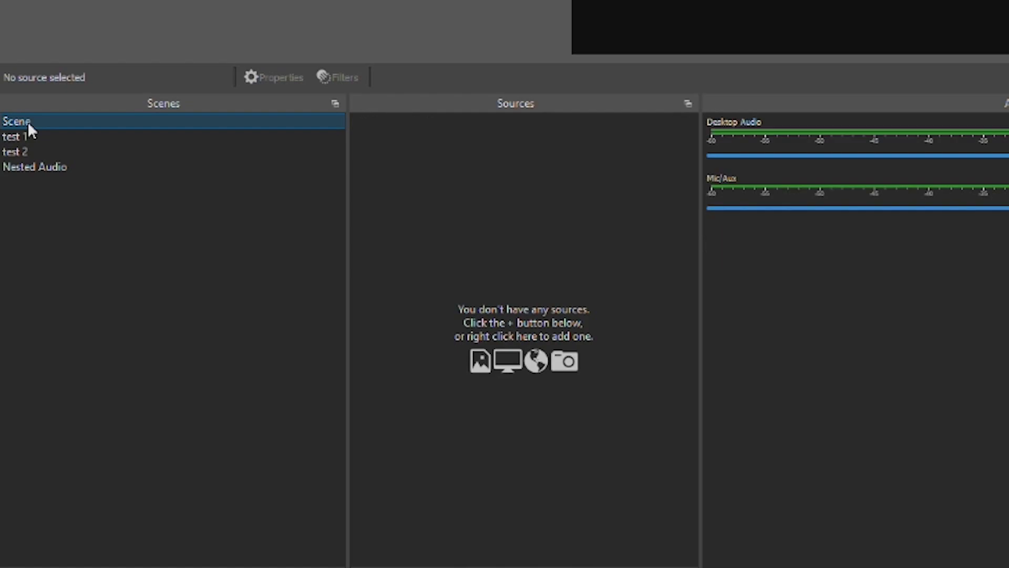
right_click(468, 169)
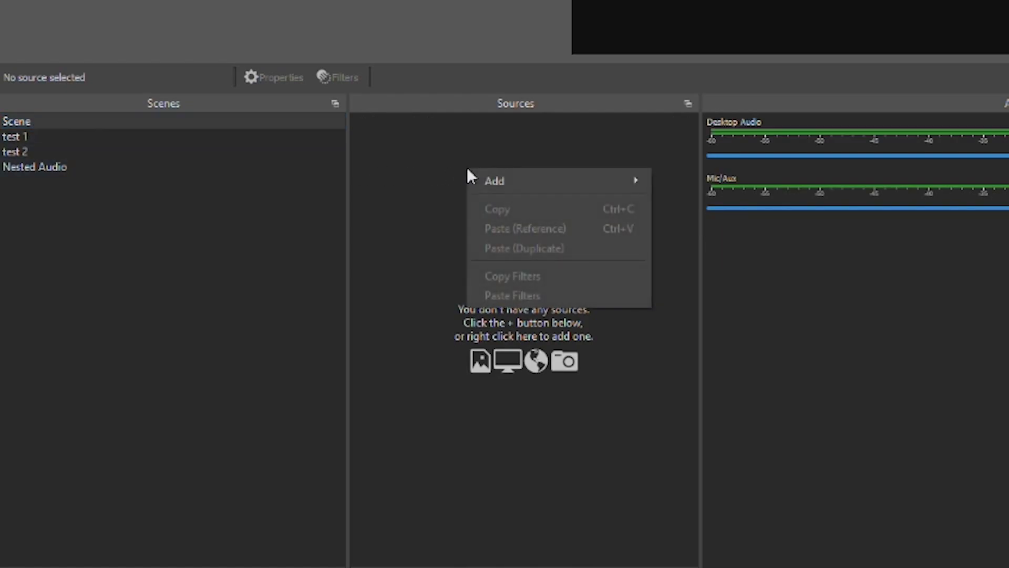
mouse_move(491, 180)
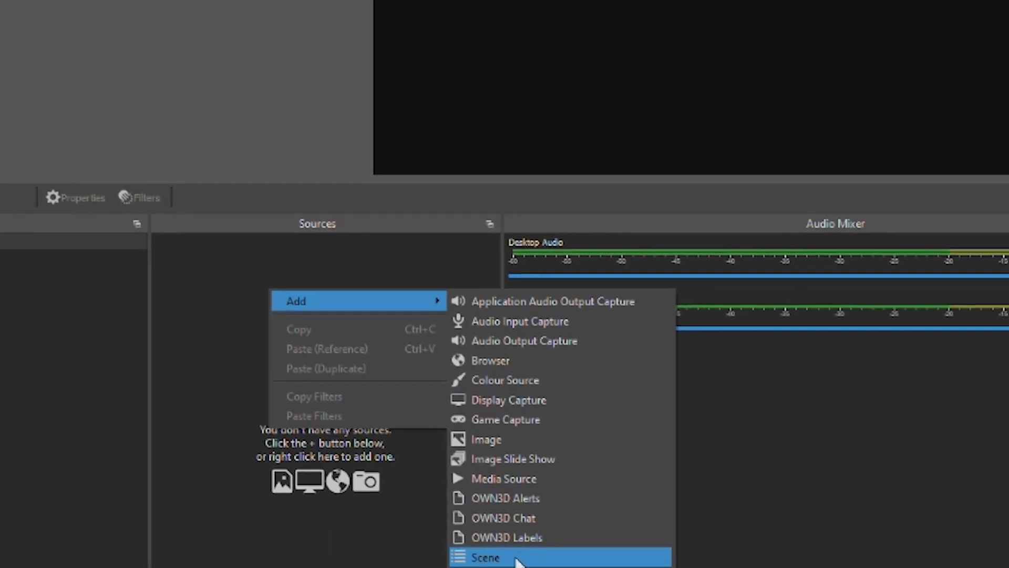
click(473, 563)
click(558, 245)
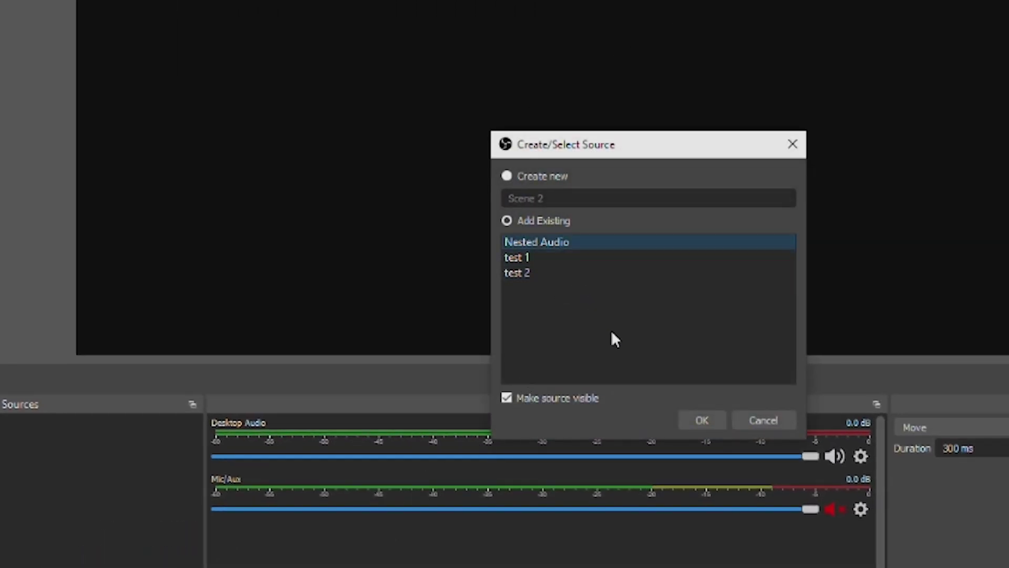
click(689, 421)
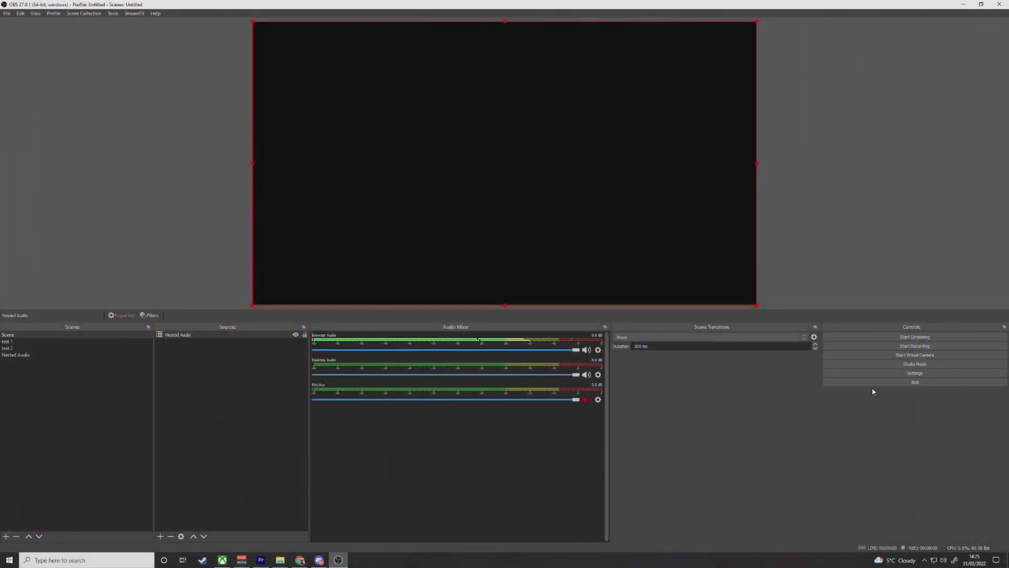
Step: In Audio settings, set Monitoring Device to Realtek Digital Output and Desktop Audio to Disabled
click(893, 373)
click(347, 208)
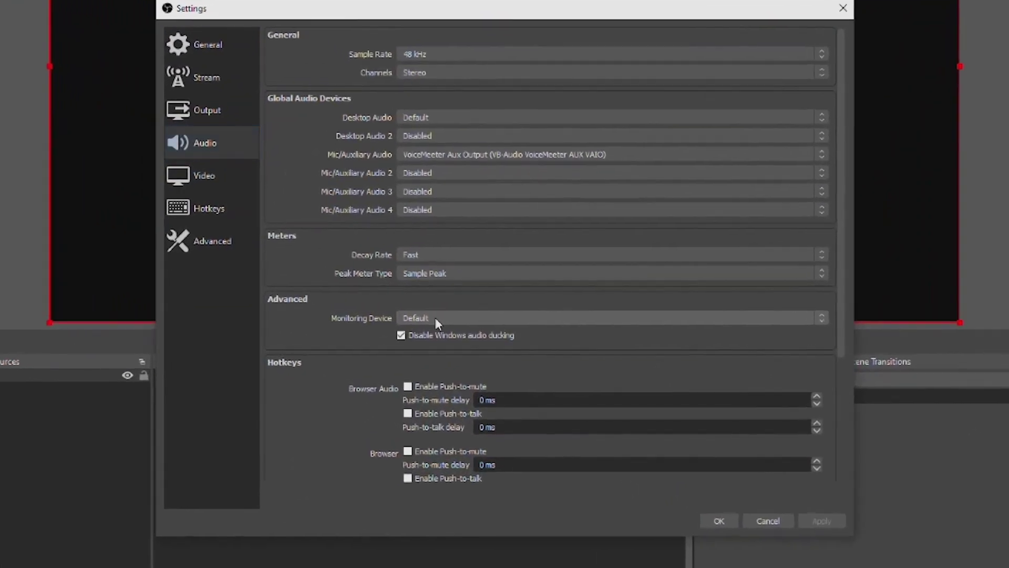
click(466, 305)
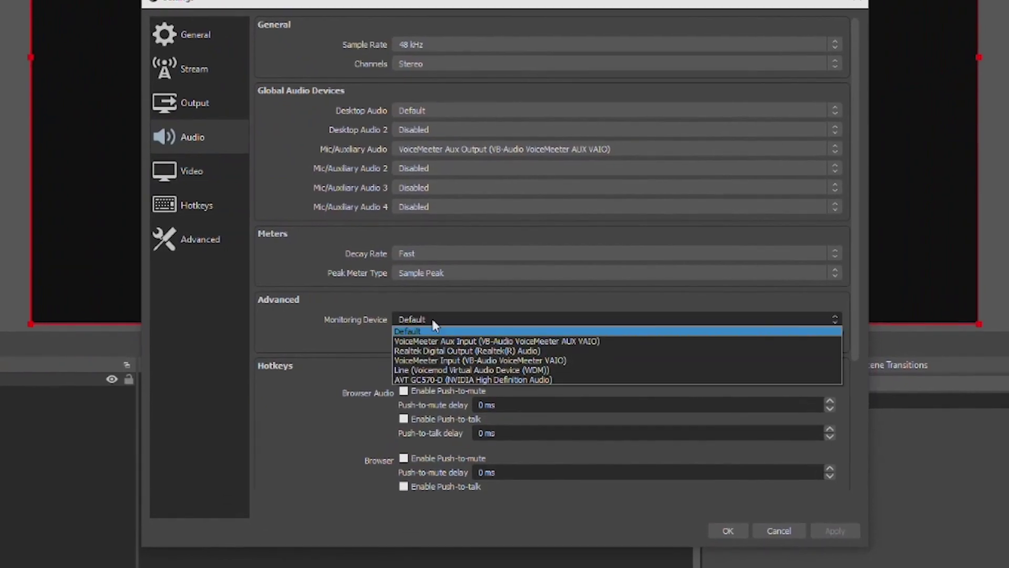
click(443, 351)
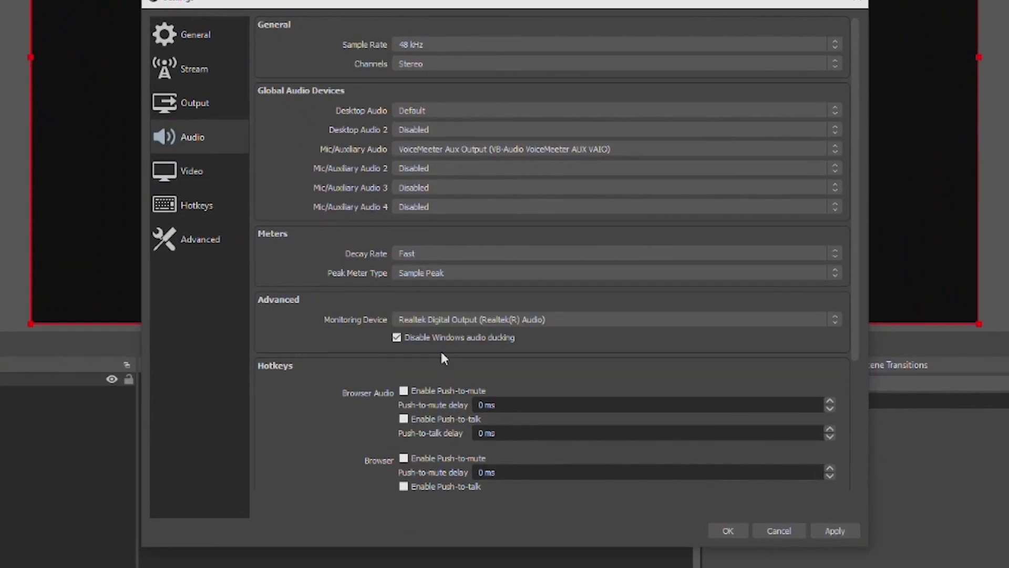
click(427, 109)
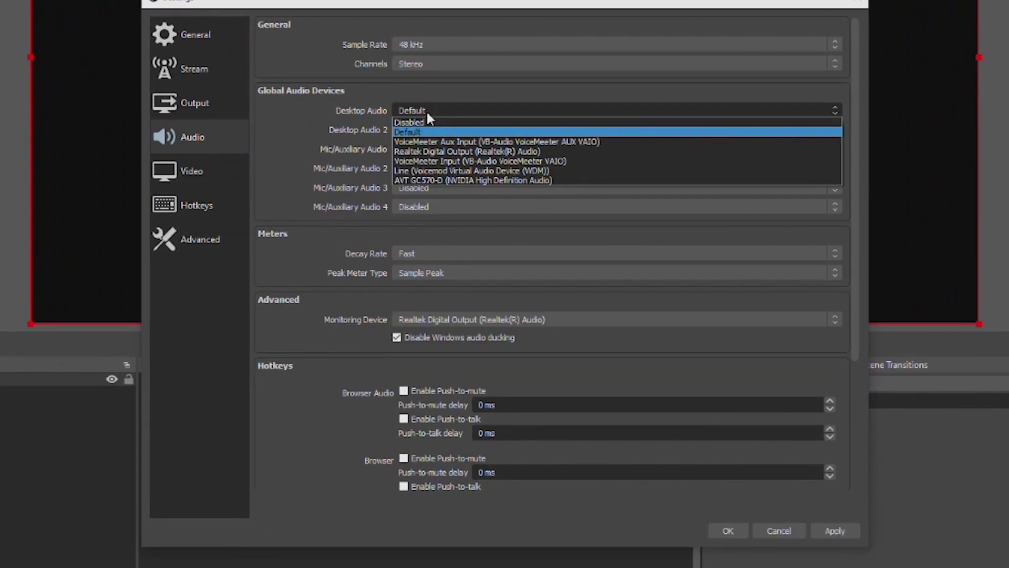
click(431, 122)
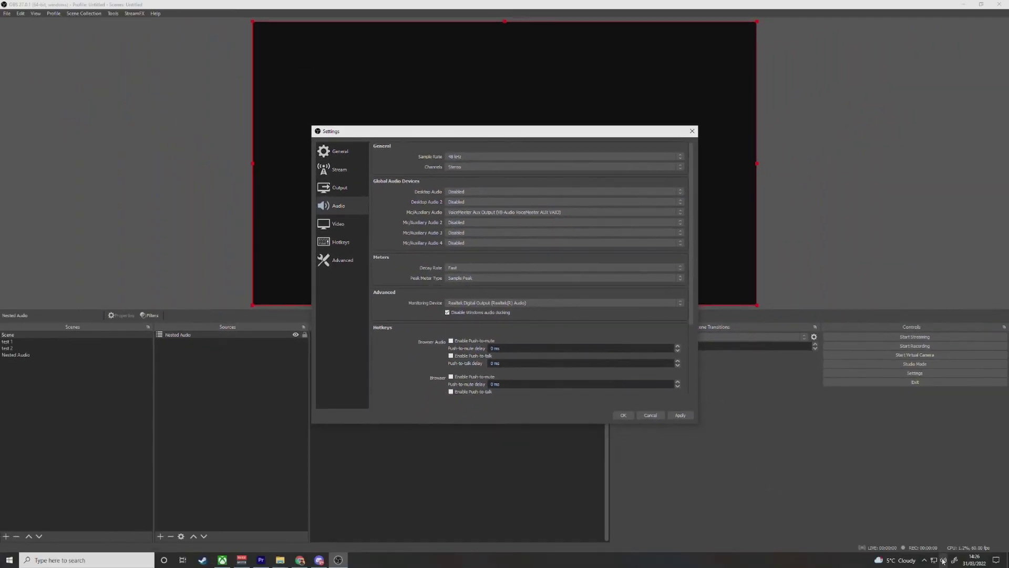
click(943, 560)
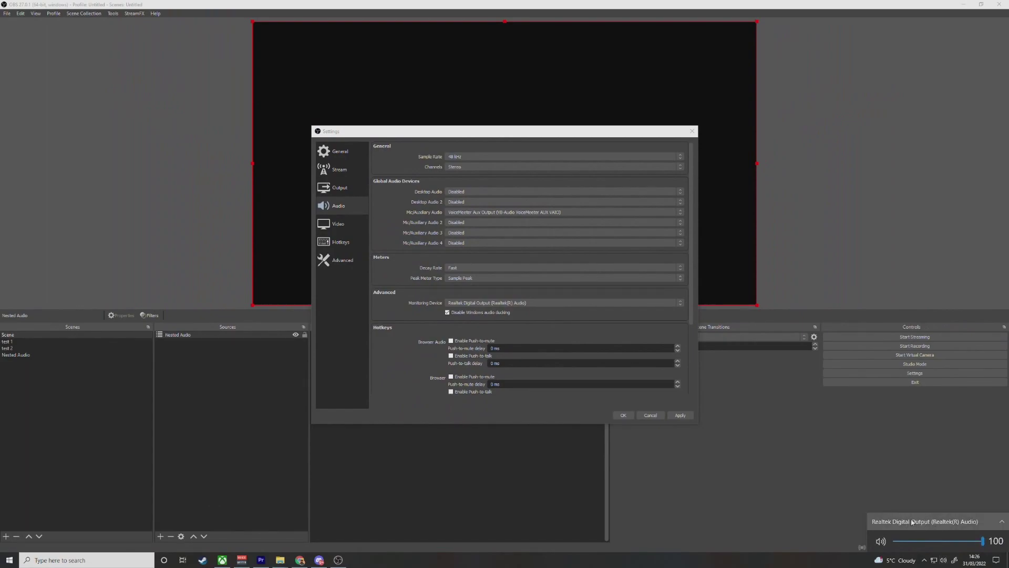
Step: Switch the Windows playback device to 2270W, away from the Realtek monitoring output
click(912, 521)
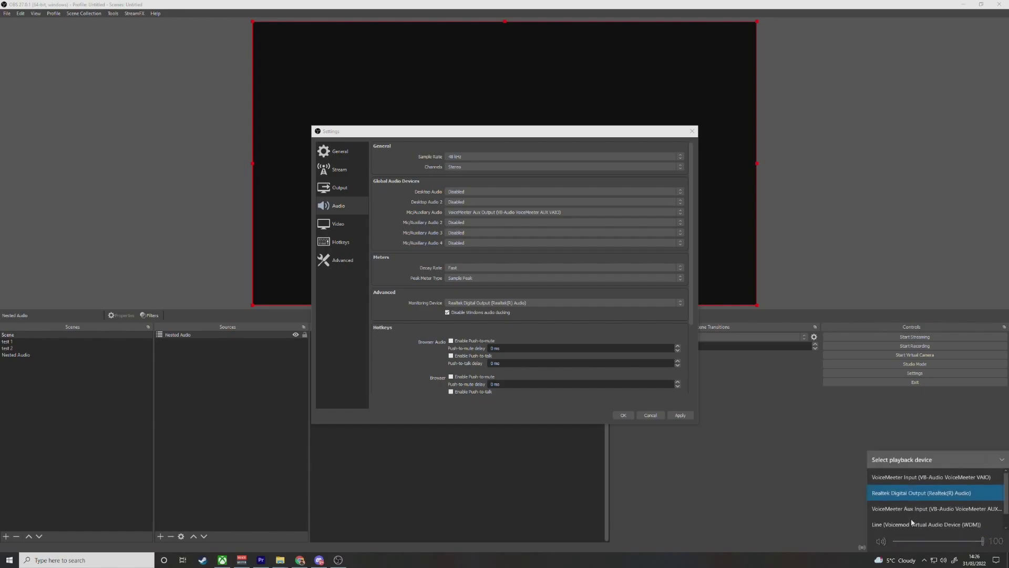
scroll(912, 522, down, 1)
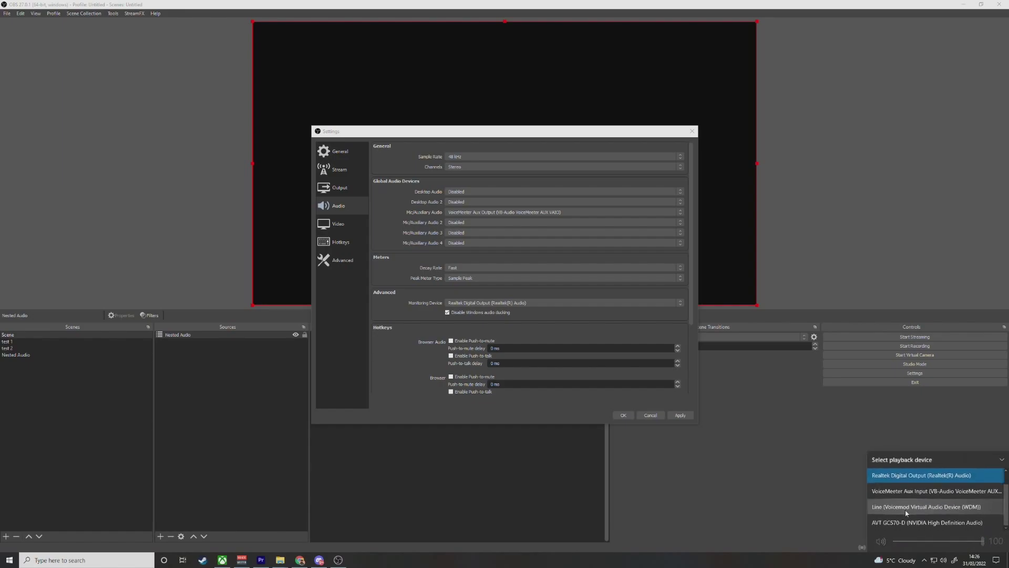
scroll(906, 513, up, 1)
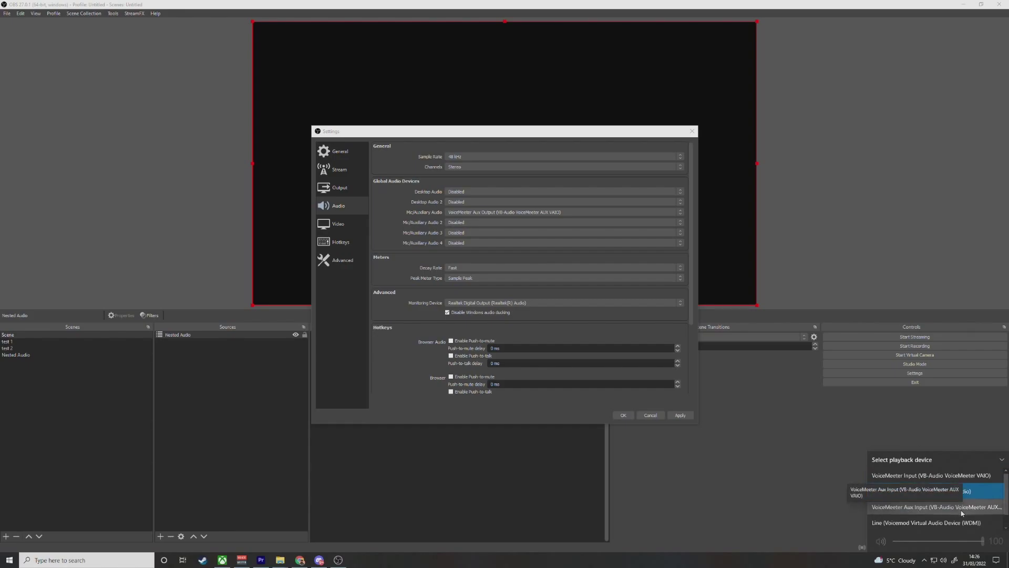
scroll(930, 523, down, 1)
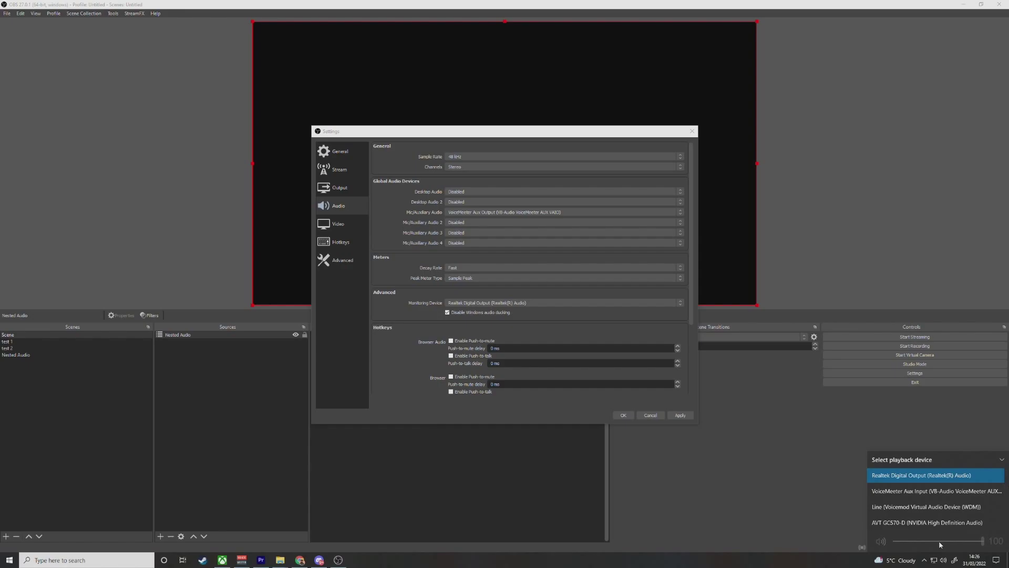
click(943, 560)
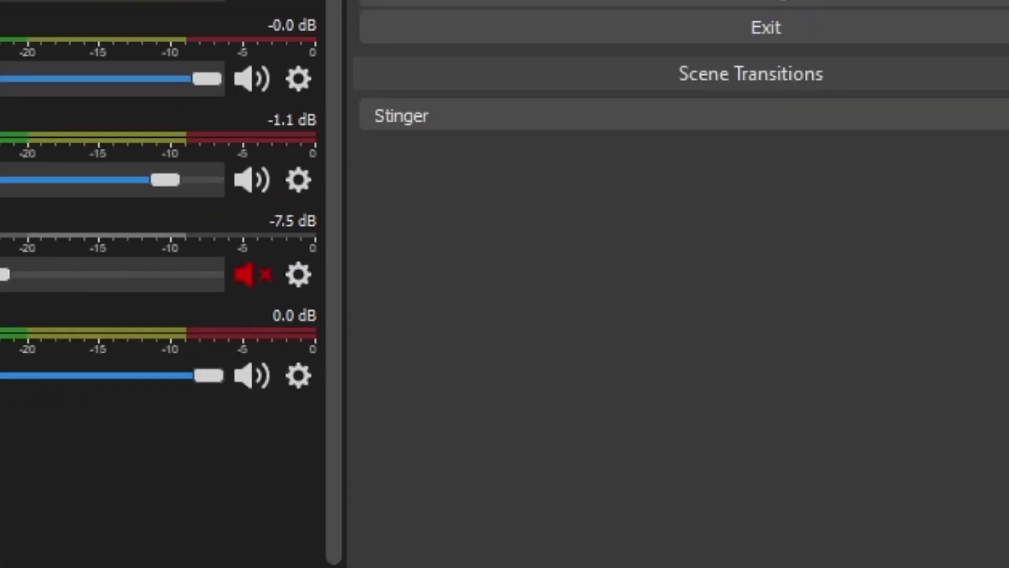
click(944, 560)
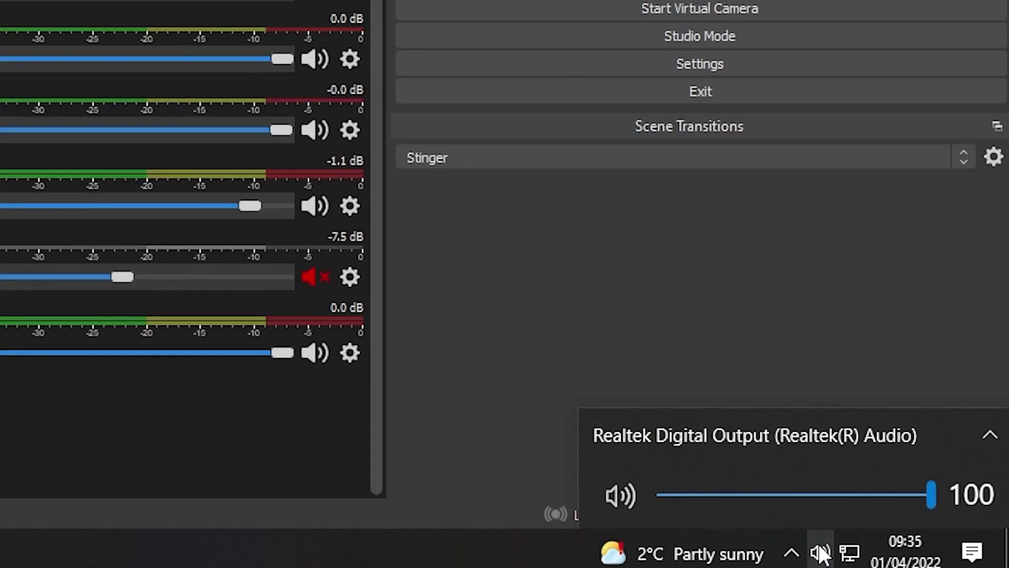
click(834, 431)
scroll(803, 399, down, 3)
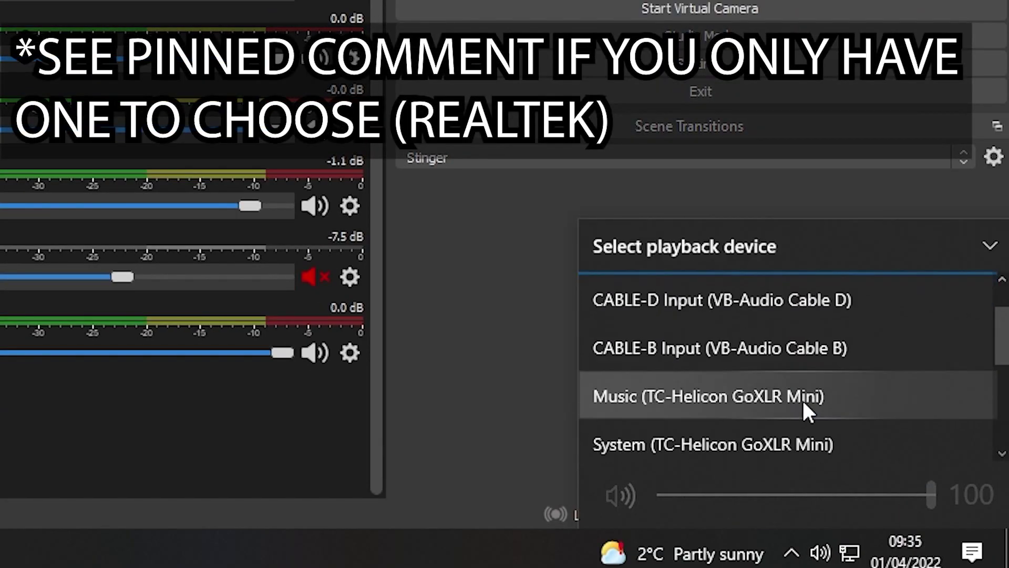
scroll(802, 398, down, 10)
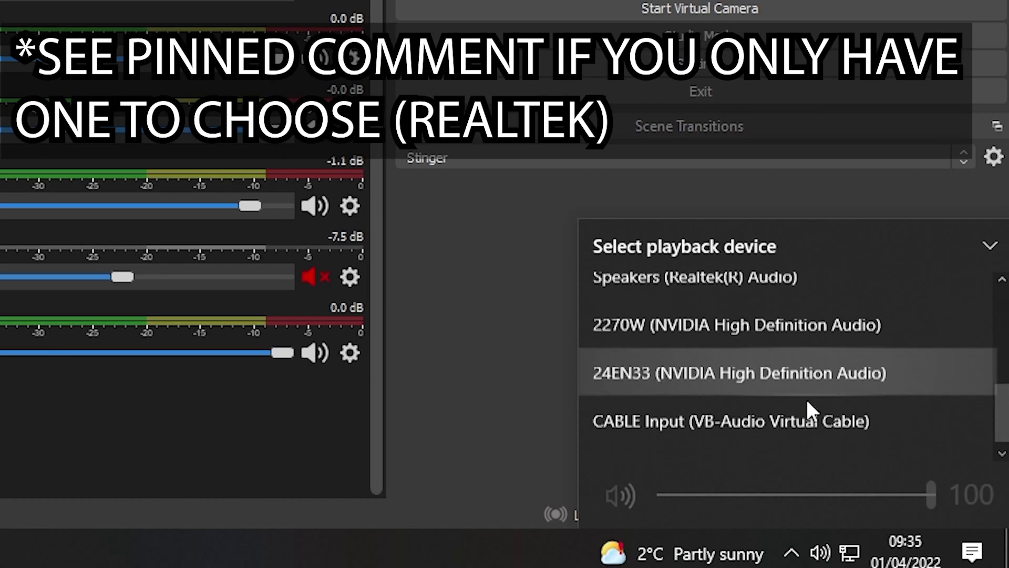
click(806, 314)
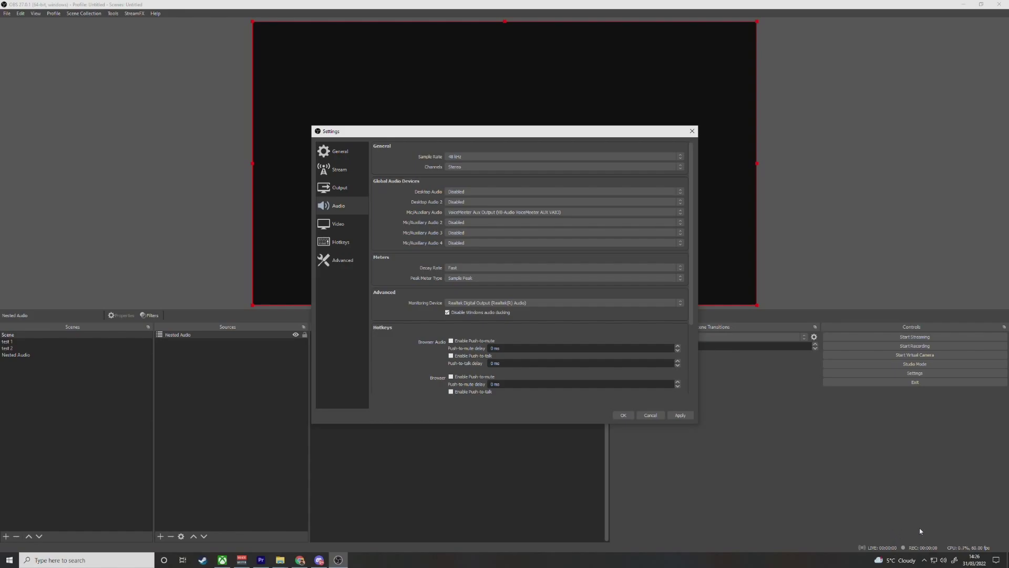
Step: Check the current Windows playback device from the taskbar speaker icon
click(944, 560)
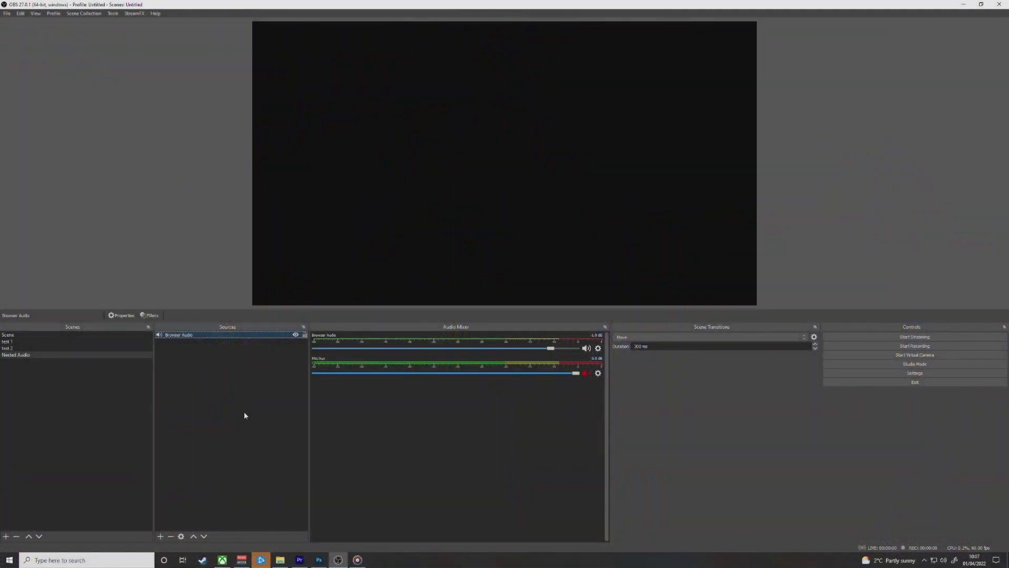
Step: In the Nested Audio scene, create an application audio capture source named Music
click(51, 357)
right_click(216, 389)
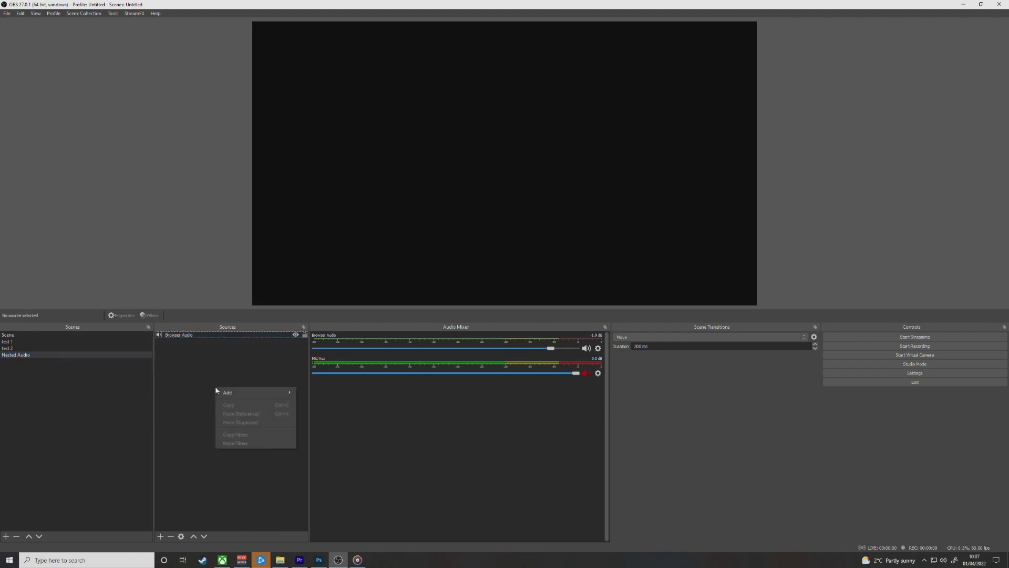
mouse_move(226, 394)
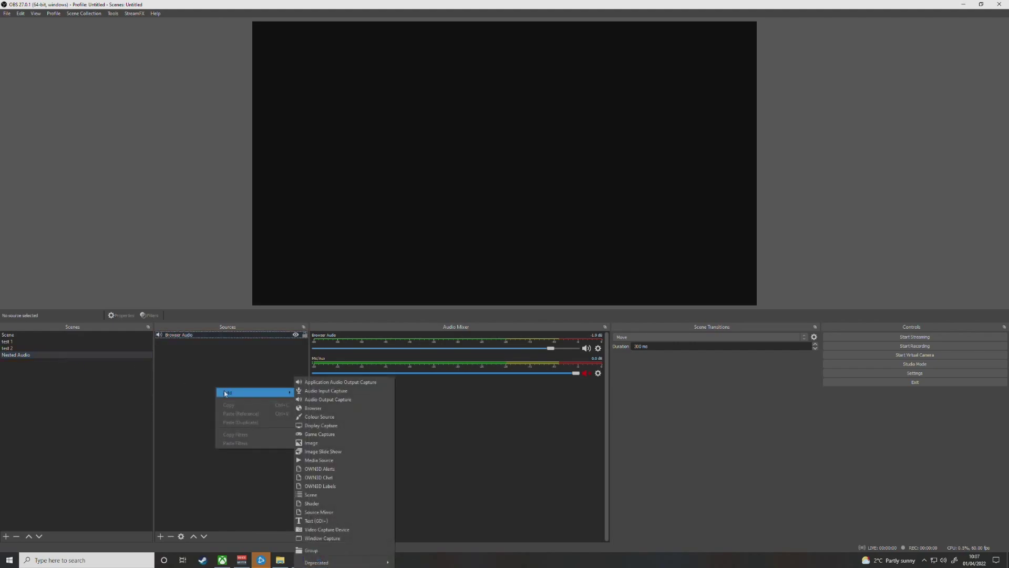
click(319, 382)
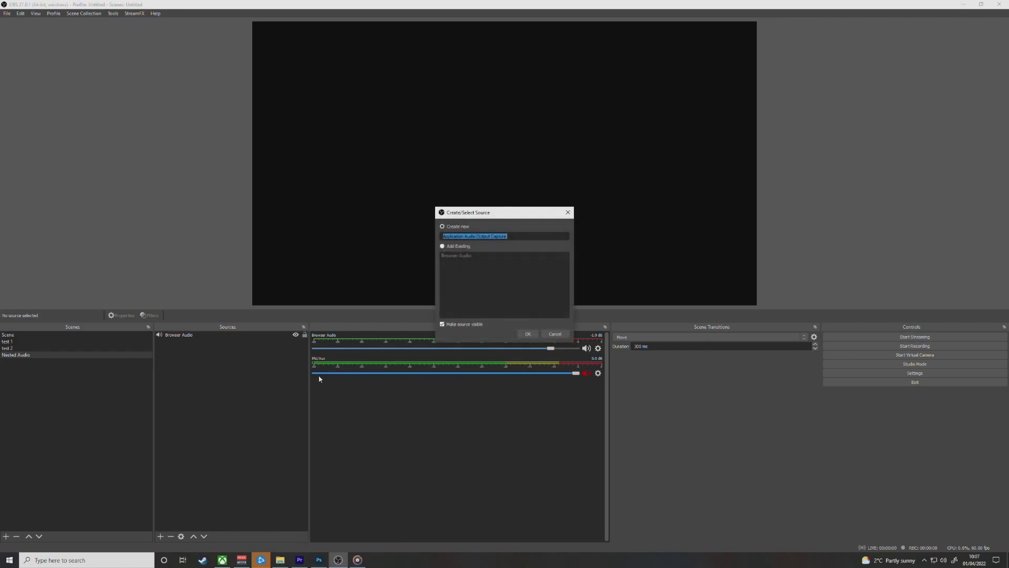
text(Music)
key(Return)
Step: Pick Music.UI.exe from the active audio sessions as the captured executable and confirm
click(434, 441)
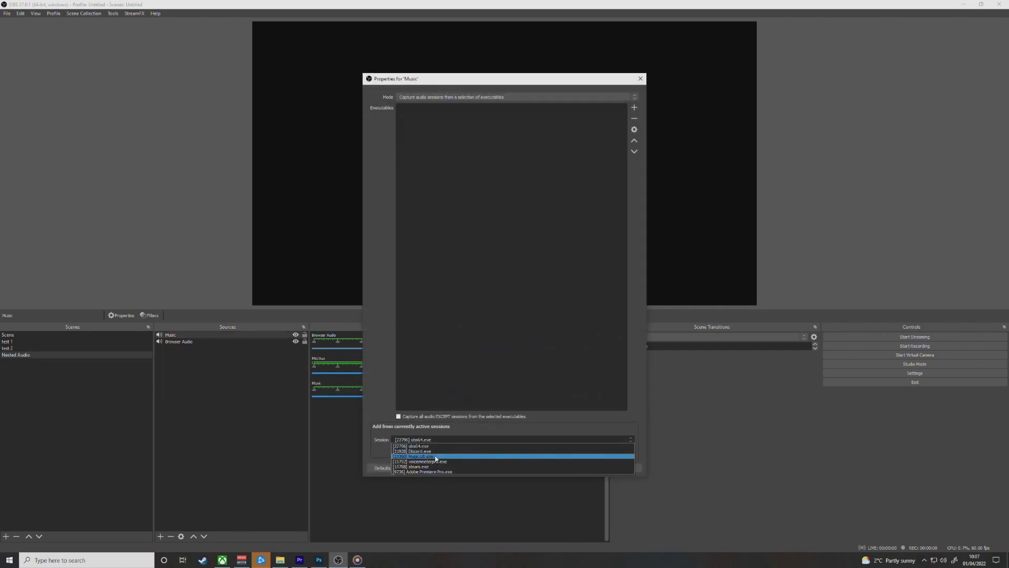
click(434, 456)
click(430, 449)
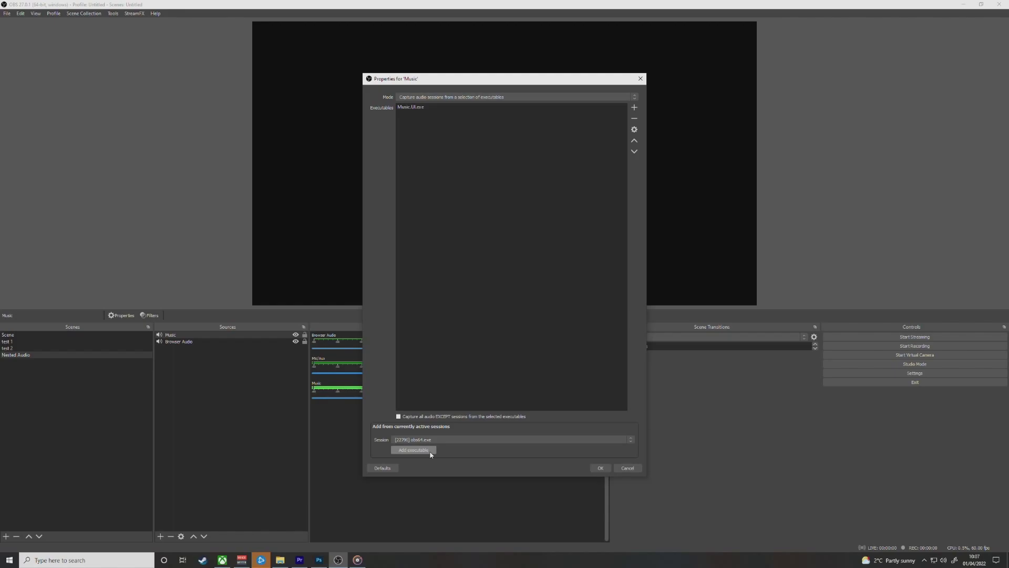
click(601, 468)
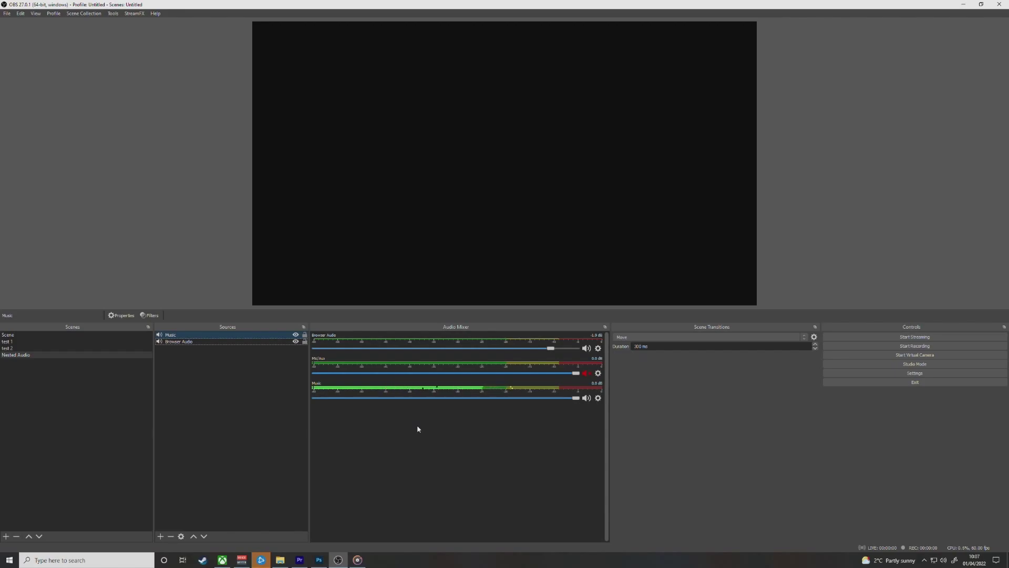
Step: Change the Music source's Audio Monitoring setting in its Advanced Audio Properties
right_click(413, 392)
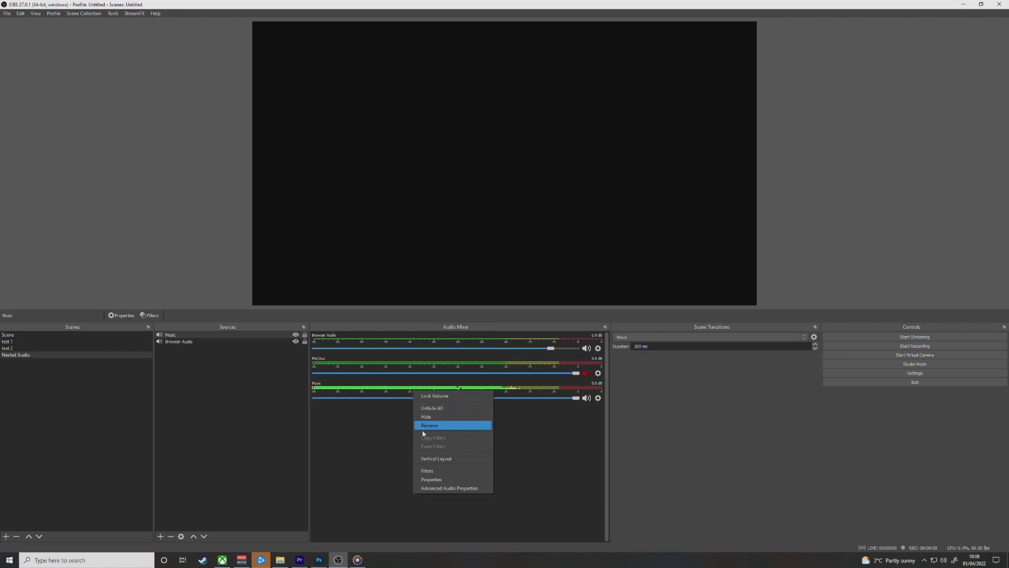
click(439, 488)
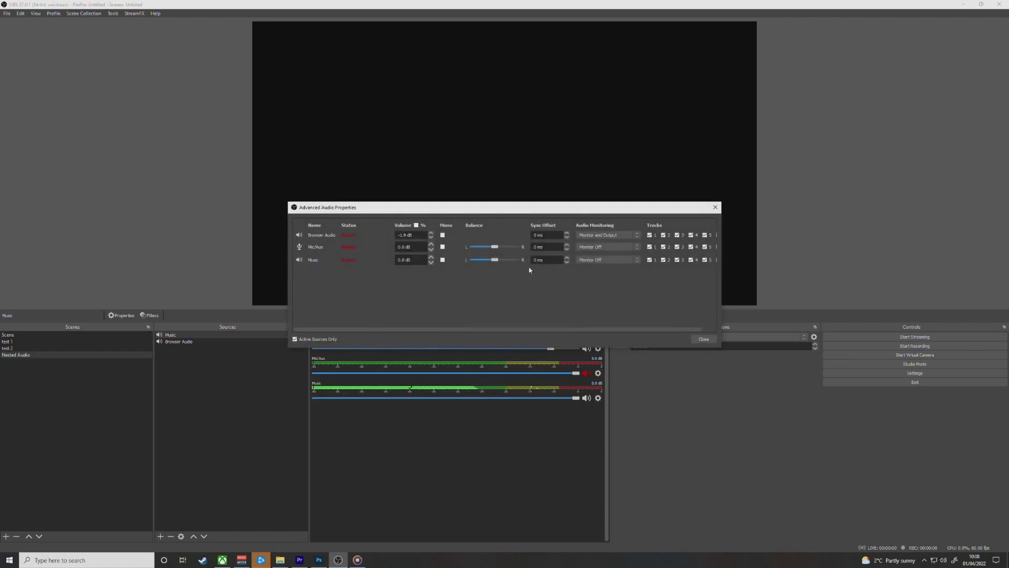
click(604, 260)
click(600, 262)
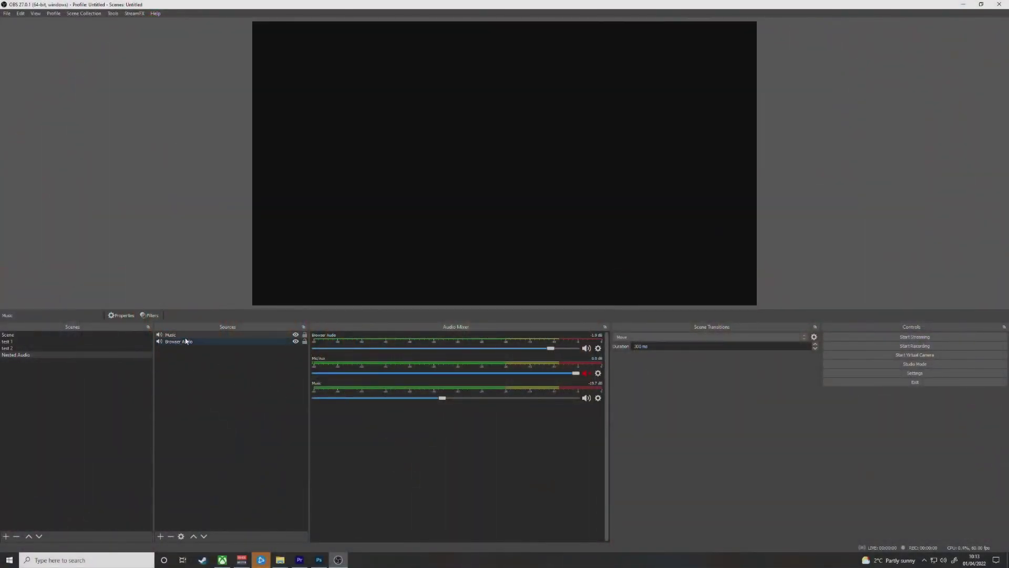
Step: Switch to the 'Scene' scene and lower Browser Audio to about -10.2 dB
click(78, 334)
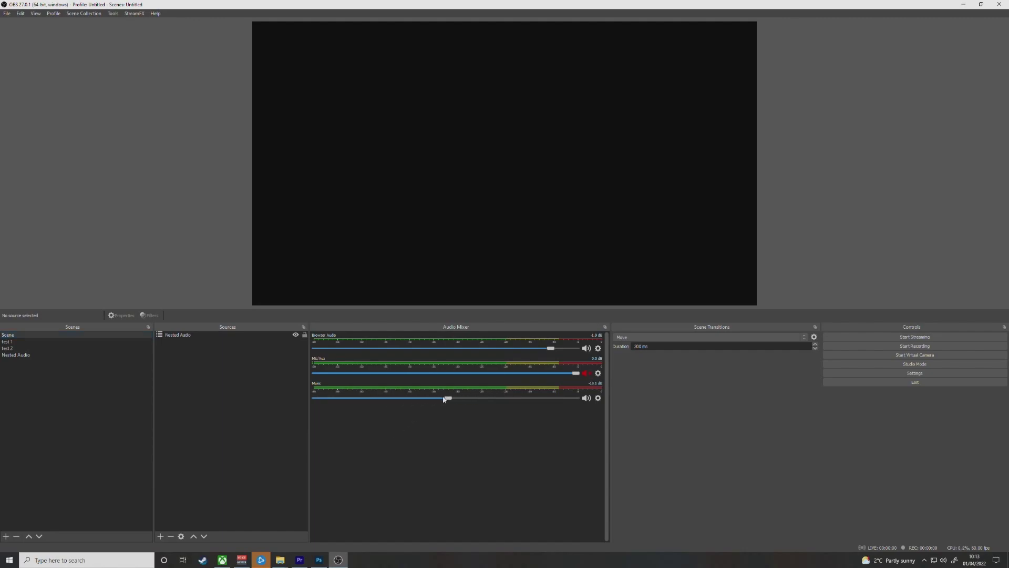
drag(553, 354, 485, 348)
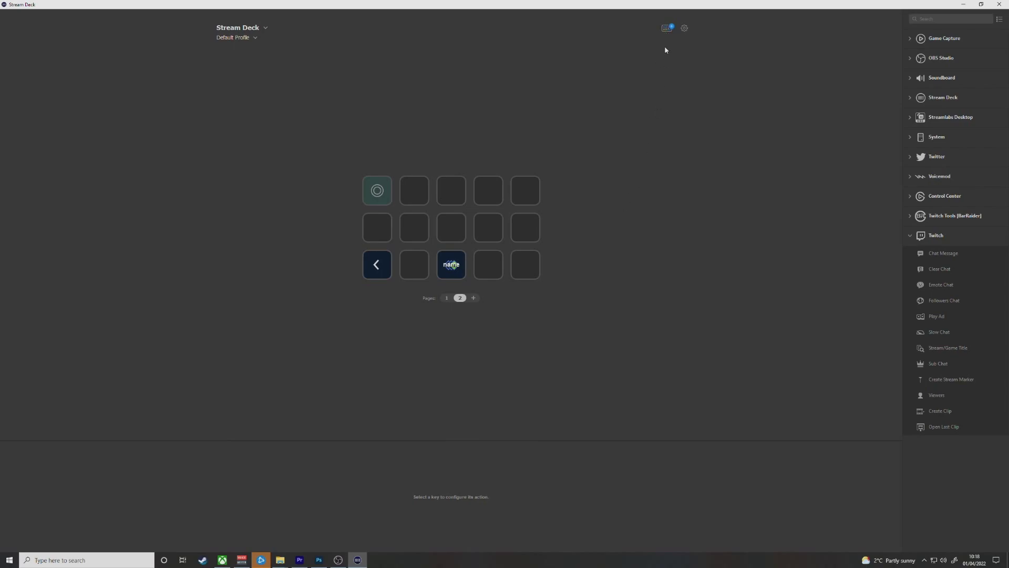
Step: Install OBS Tools from the Store via an 'obs' search and put Soundboard Play Audio on the top-right key
click(667, 28)
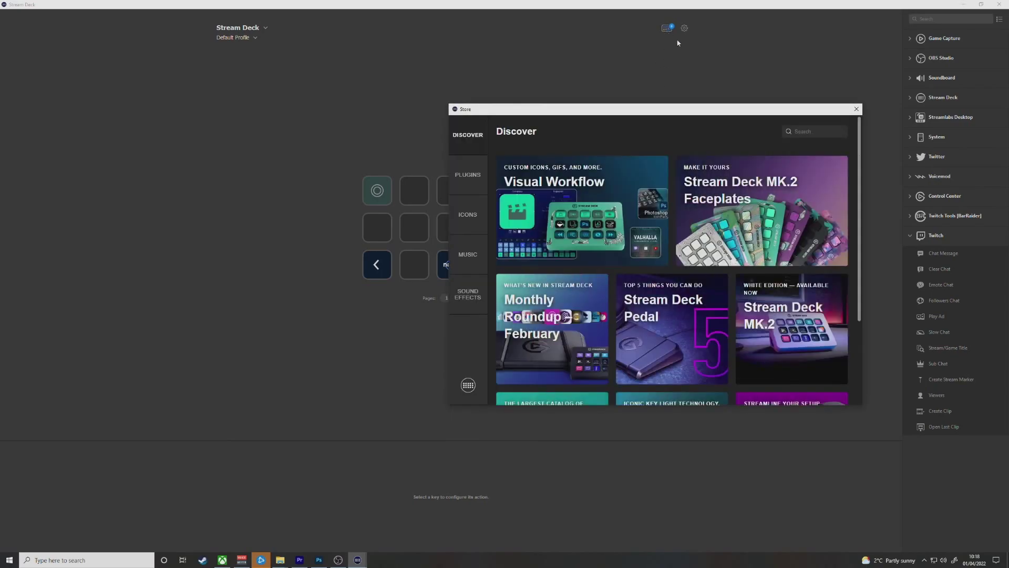
text(obs)
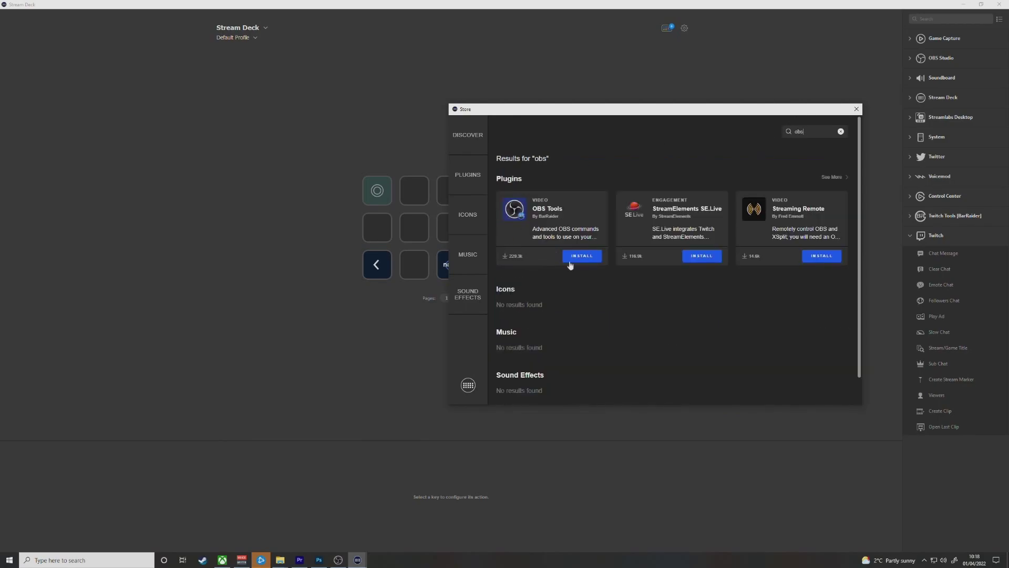
click(583, 255)
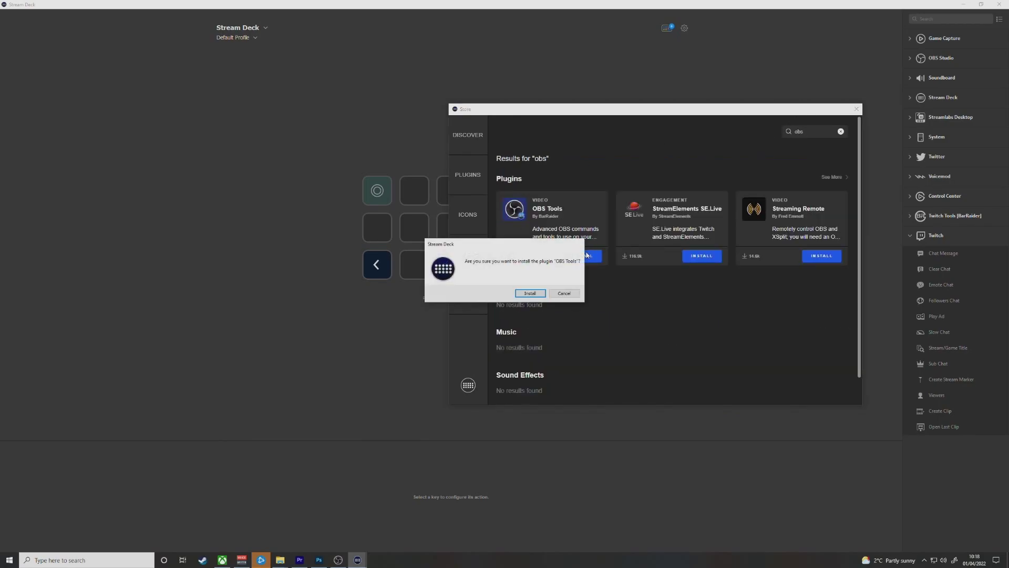
click(529, 293)
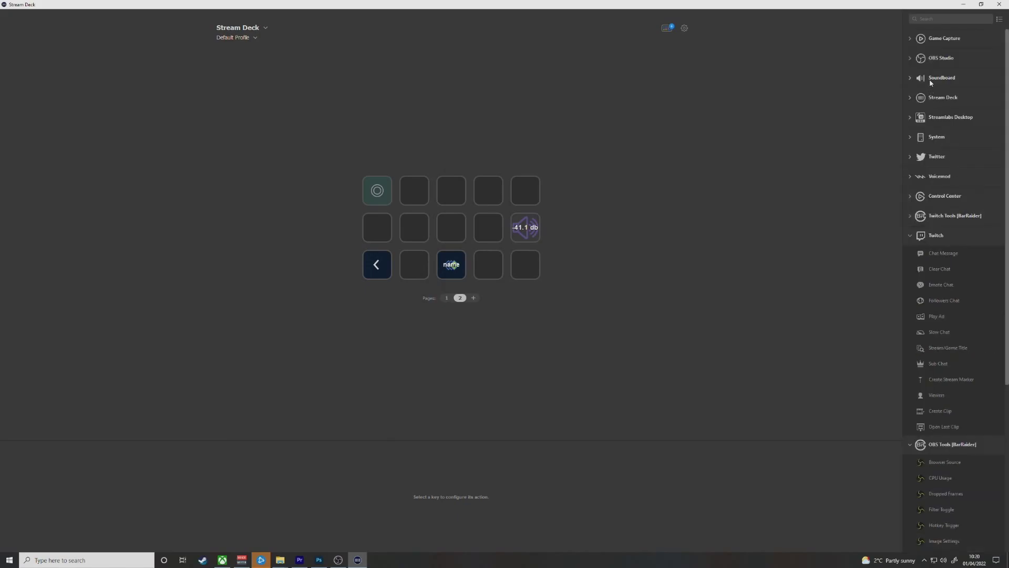
click(930, 78)
drag(940, 97, 518, 191)
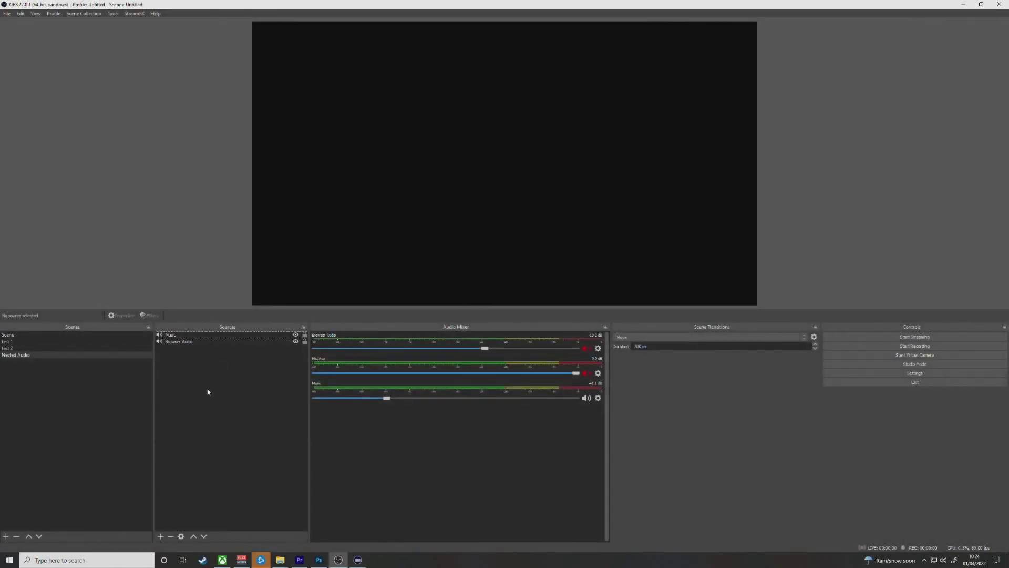
Step: Create an Application Audio Output Capture source named StreamDeck that captures the StreamDeck.exe session
right_click(207, 391)
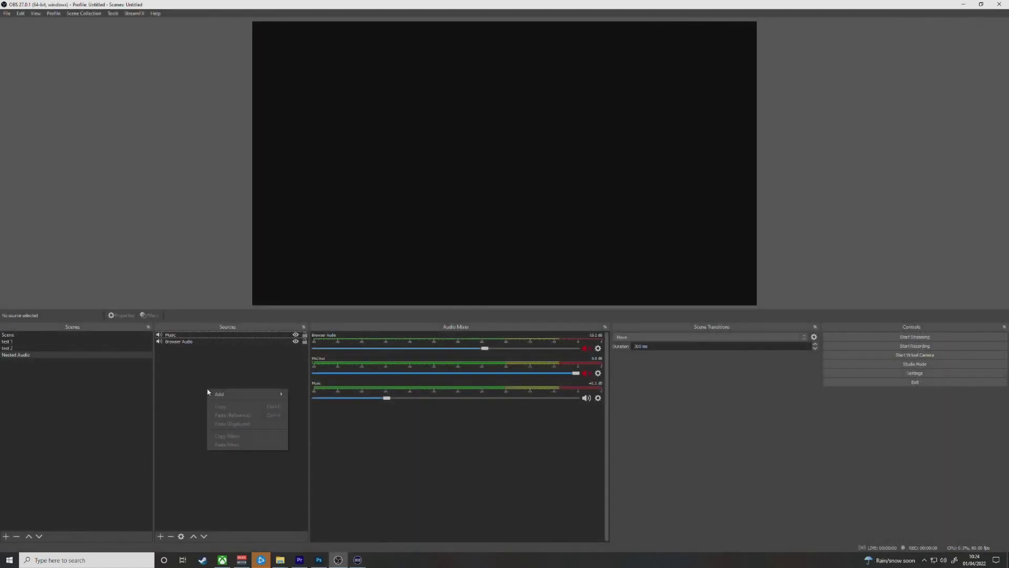
mouse_move(221, 395)
click(307, 388)
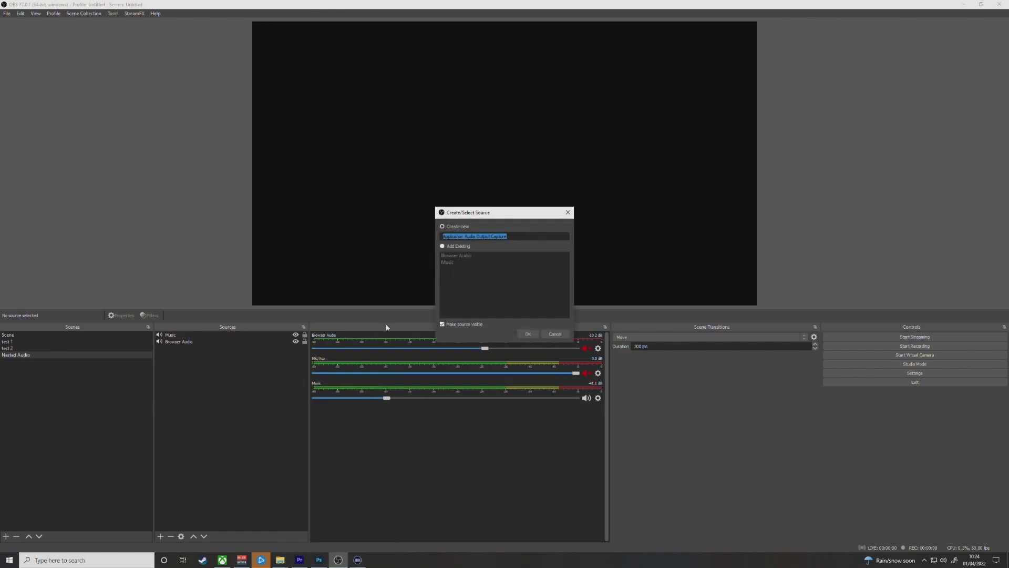
text(StreamDeck)
click(528, 333)
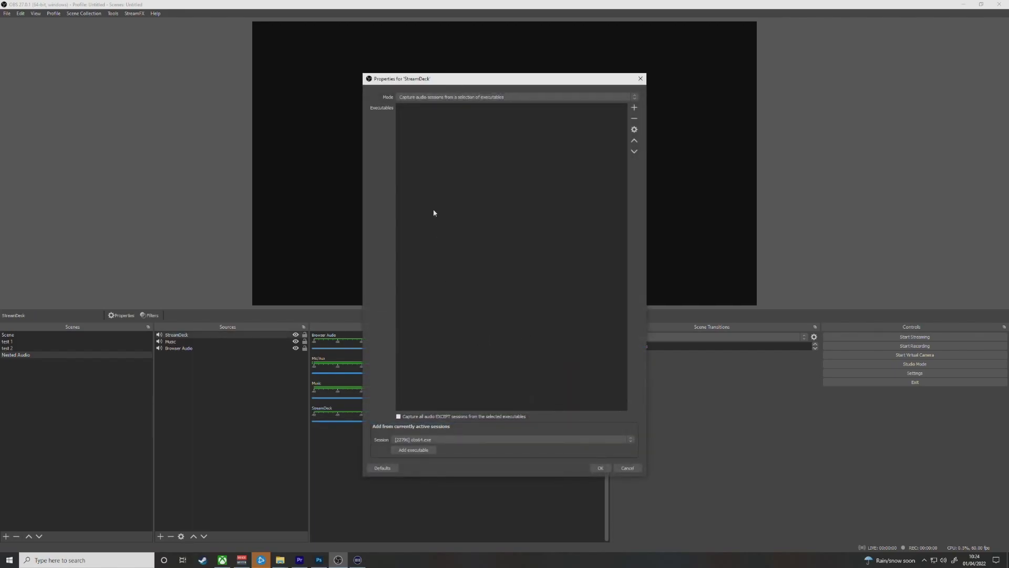
click(449, 439)
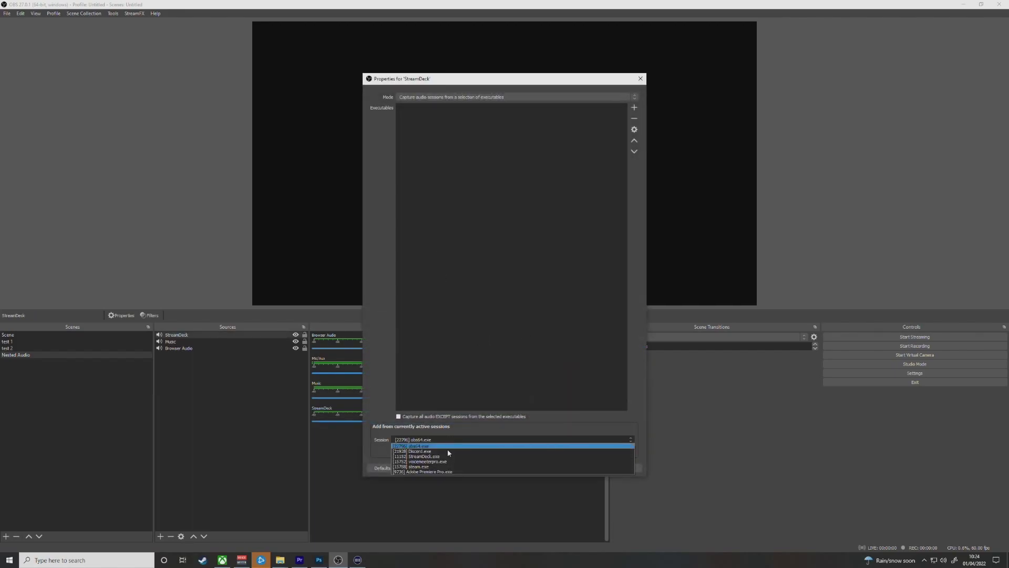
click(444, 456)
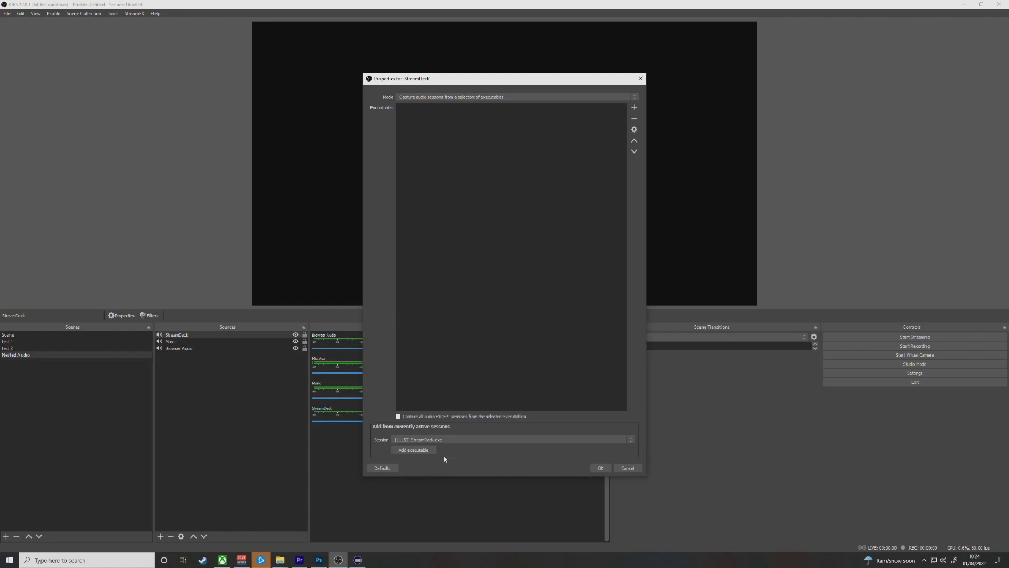
click(600, 468)
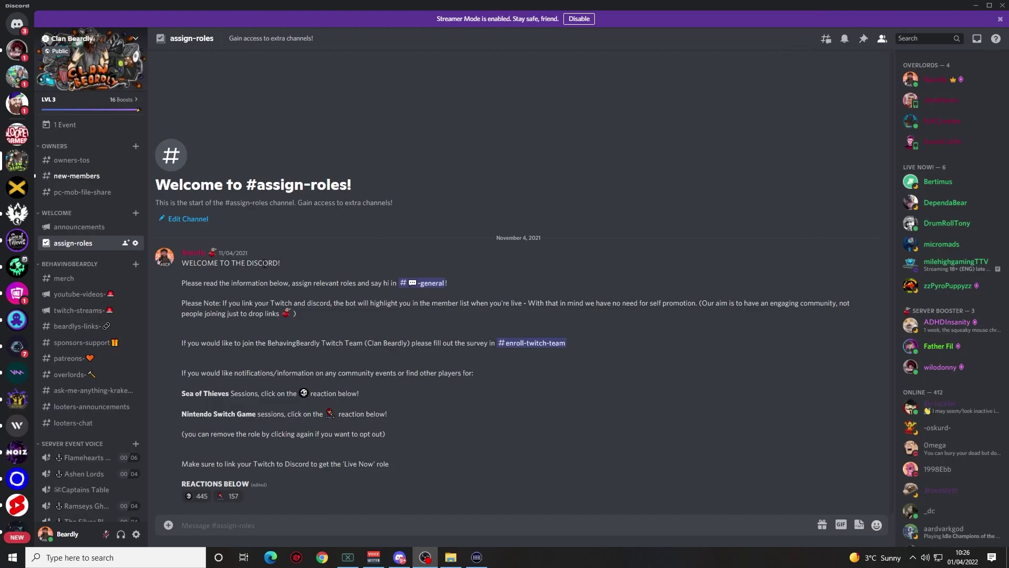
Step: Go to Discord's Voice & Video settings and start the Mic Test with Let's Check
click(137, 535)
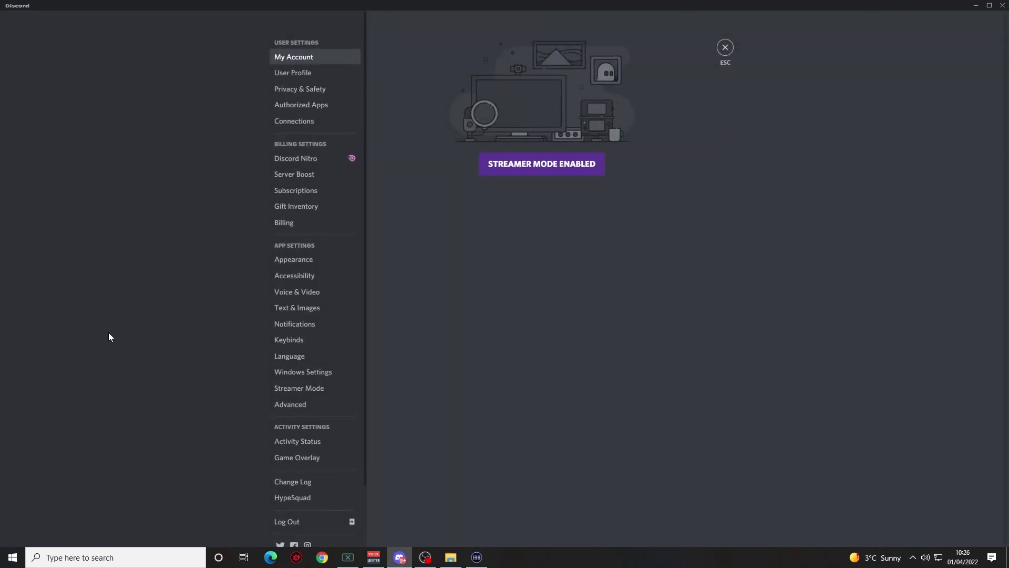
click(292, 294)
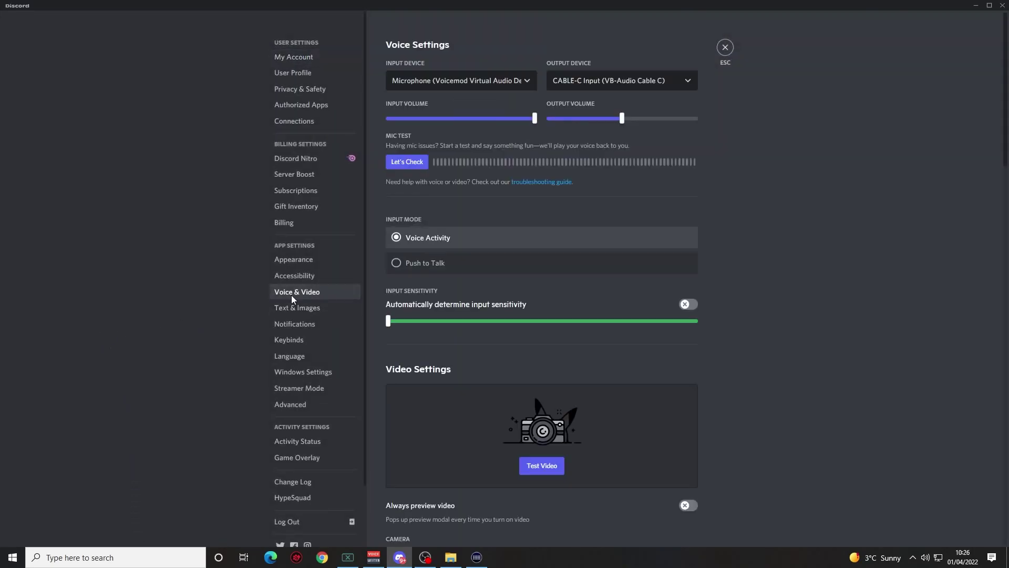
click(408, 164)
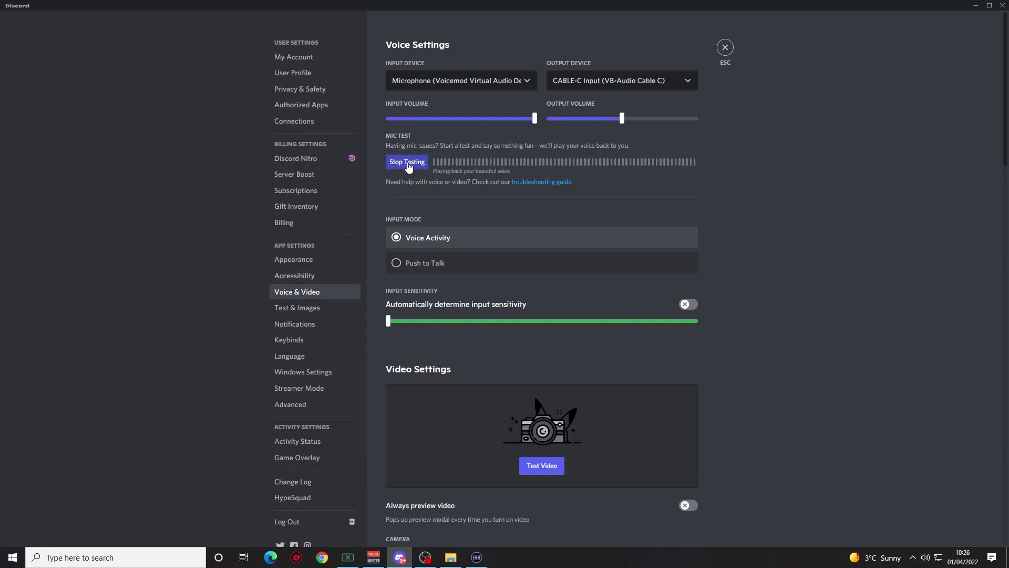